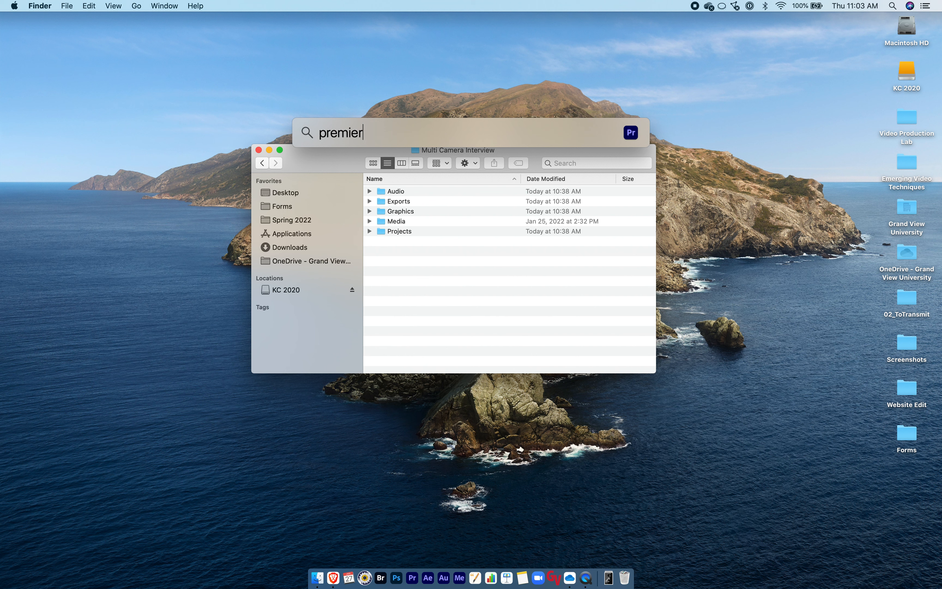
# Search the computer for premiere and launch the Adobe Premiere Pro 2022 application
pyautogui.press('Down')
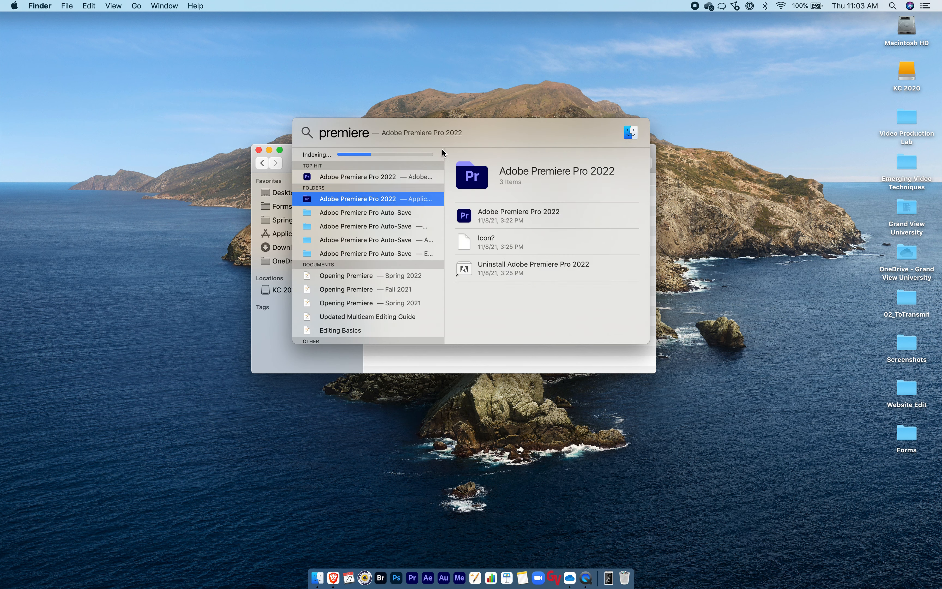
pyautogui.click(357, 177)
pyautogui.doubleClick(311, 177)
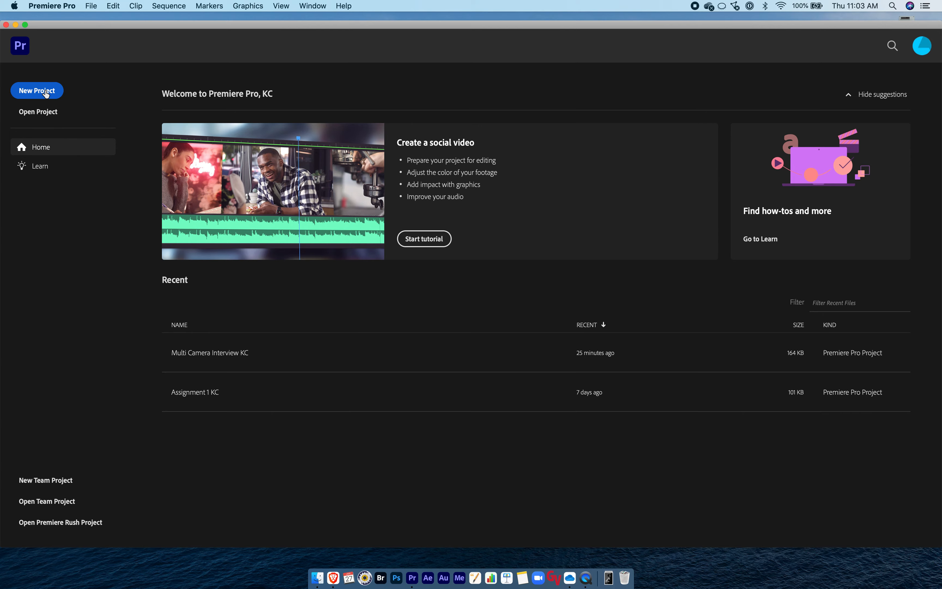
pyautogui.click(36, 91)
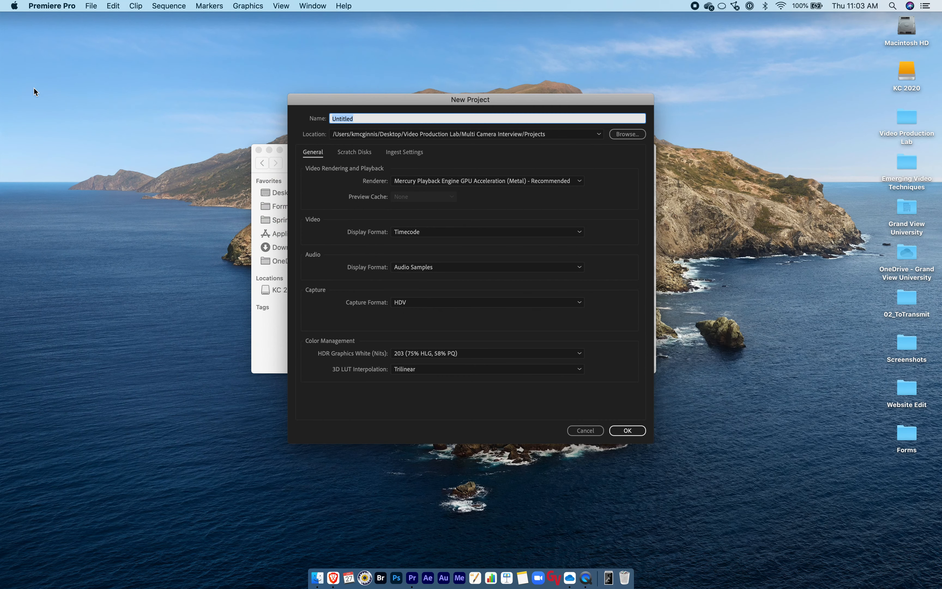
pyautogui.write('Multi ')
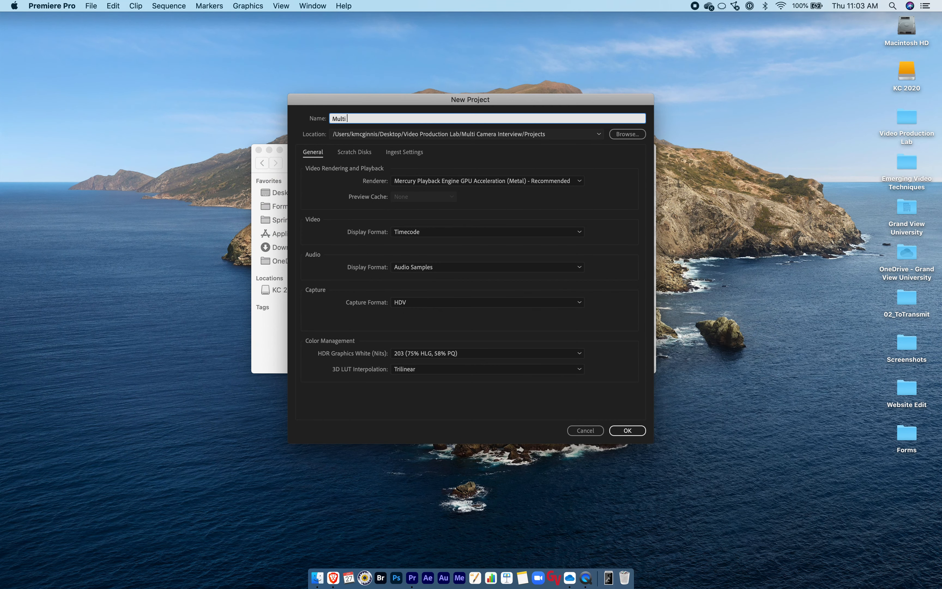
pyautogui.write('Camera Interview KC')
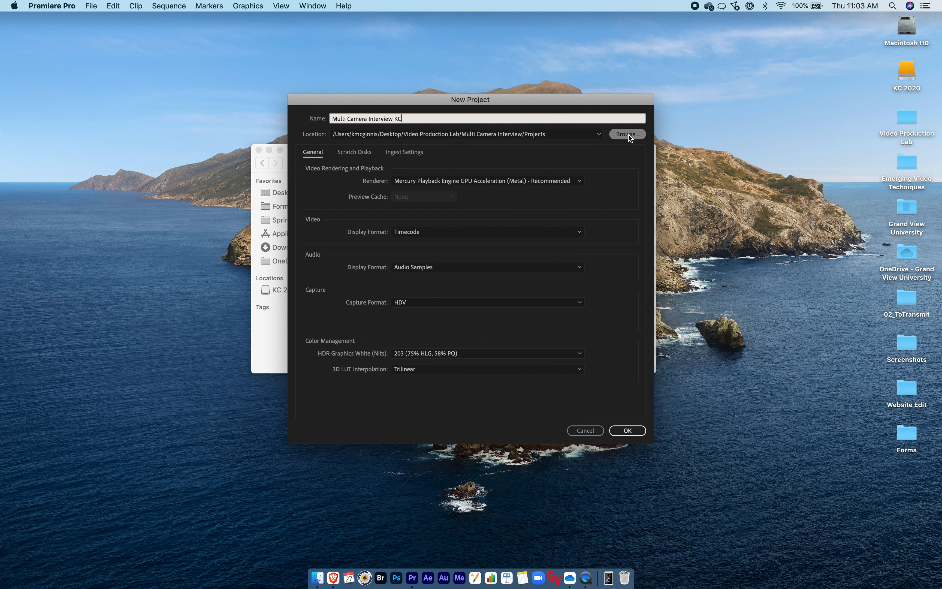
pyautogui.click(628, 134)
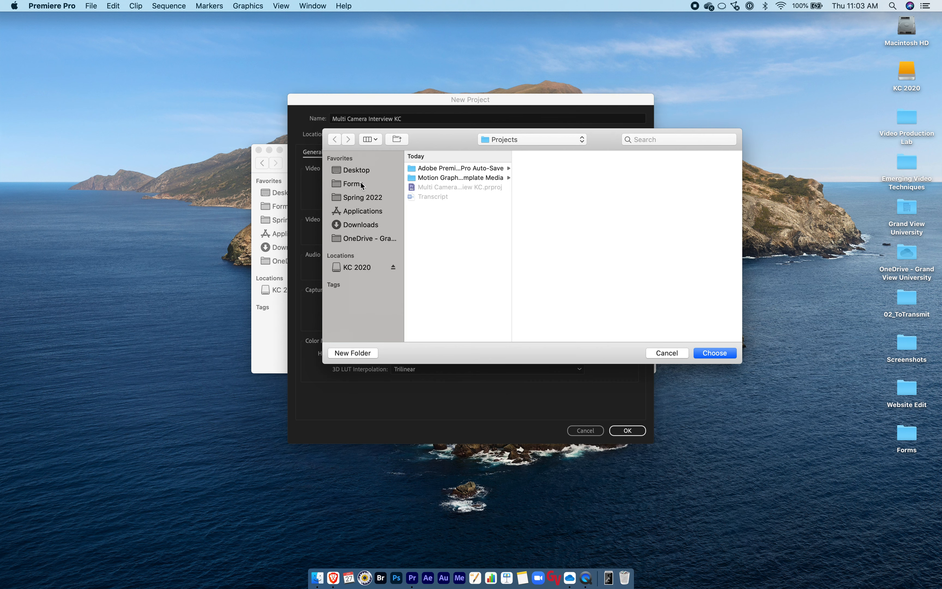
pyautogui.click(363, 172)
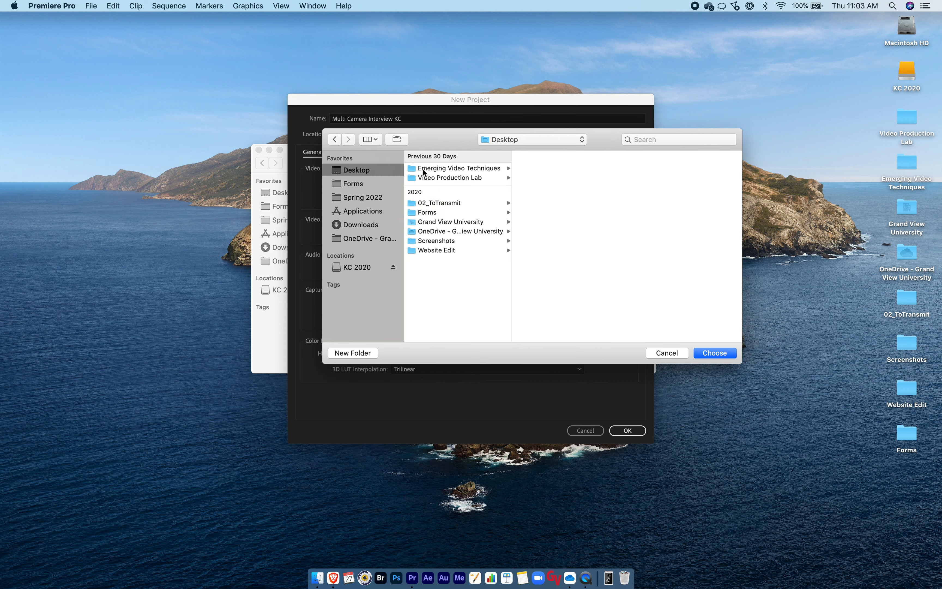
pyautogui.click(439, 178)
pyautogui.click(545, 169)
pyautogui.click(647, 204)
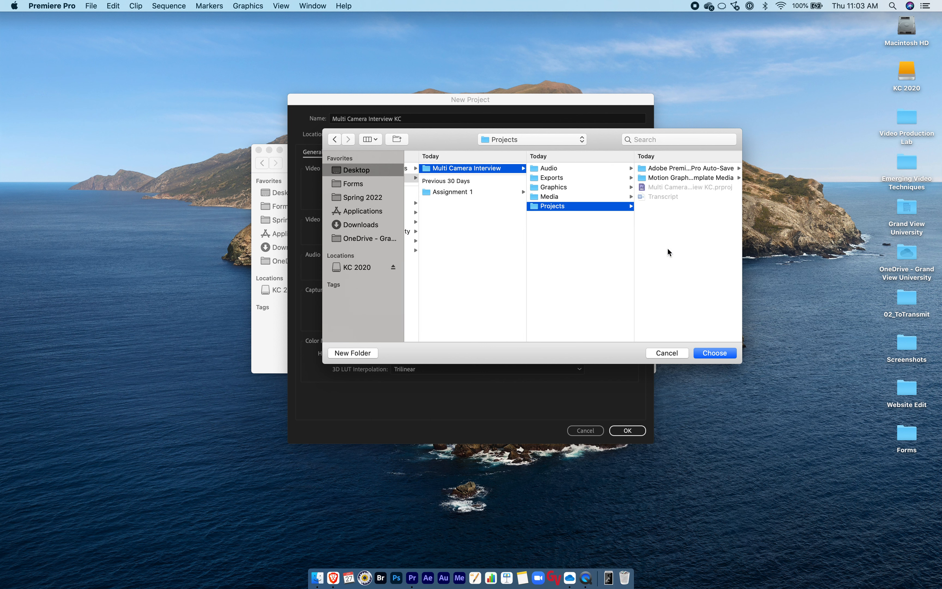
pyautogui.click(669, 354)
pyautogui.click(585, 432)
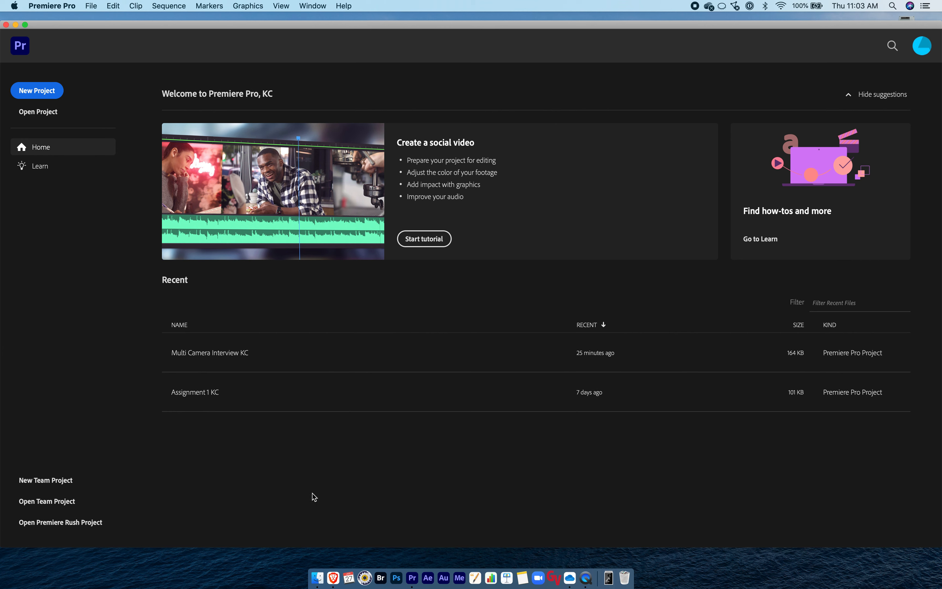
# Hide Premiere Pro and move the contents of the Projects folder in Multi Camera Interview to the Trash in Finder
pyautogui.press('super+h')
pyautogui.click(368, 232)
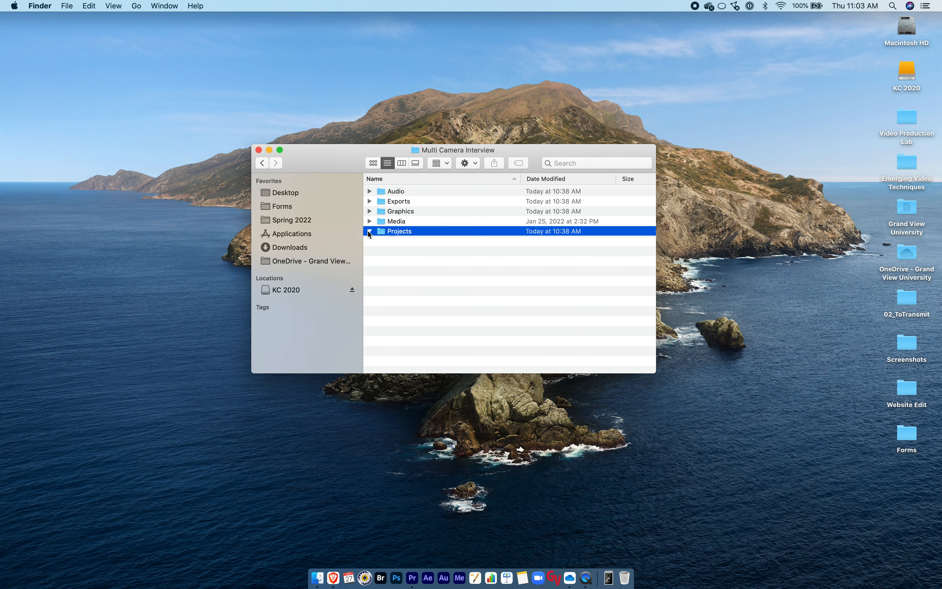
pyautogui.click(369, 231)
pyautogui.moveTo(412, 274); pyautogui.dragTo(623, 573)
pyautogui.click(370, 232)
pyautogui.click(397, 259)
# Check the camera footage subfolders inside the Media folder and collapse them again
pyautogui.click(393, 221)
pyautogui.click(369, 221)
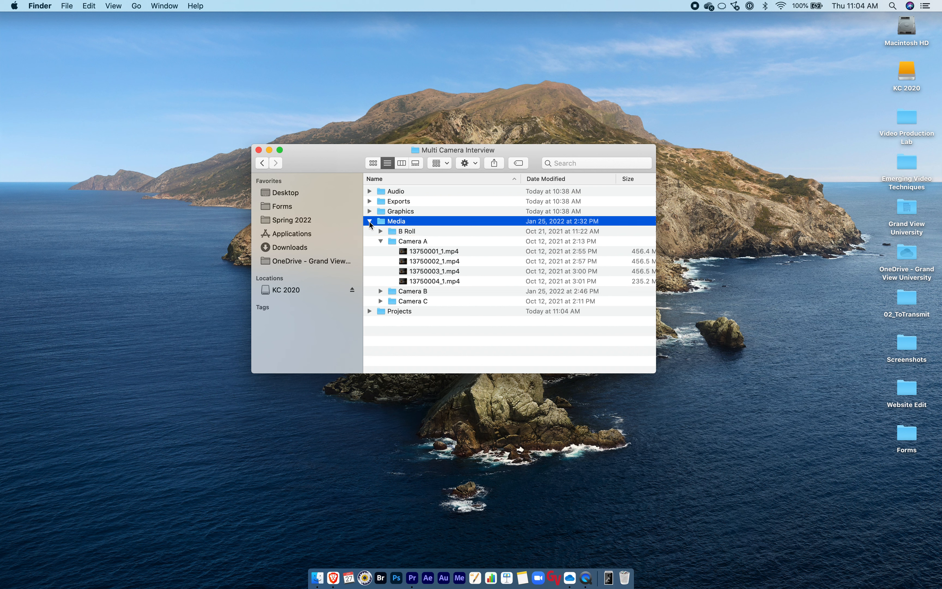
pyautogui.click(380, 241)
pyautogui.click(369, 221)
# Move the file 2020 vs 2021.mp4 from the Graphics folder to the Trash
pyautogui.click(369, 212)
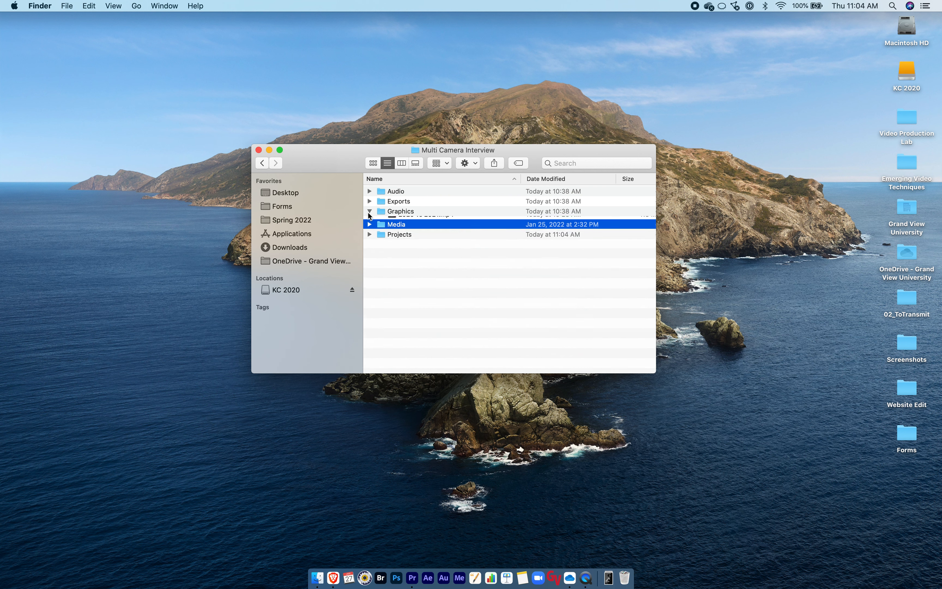
pyautogui.click(370, 211)
pyautogui.click(369, 211)
pyautogui.click(400, 222)
pyautogui.moveTo(400, 223); pyautogui.dragTo(625, 573)
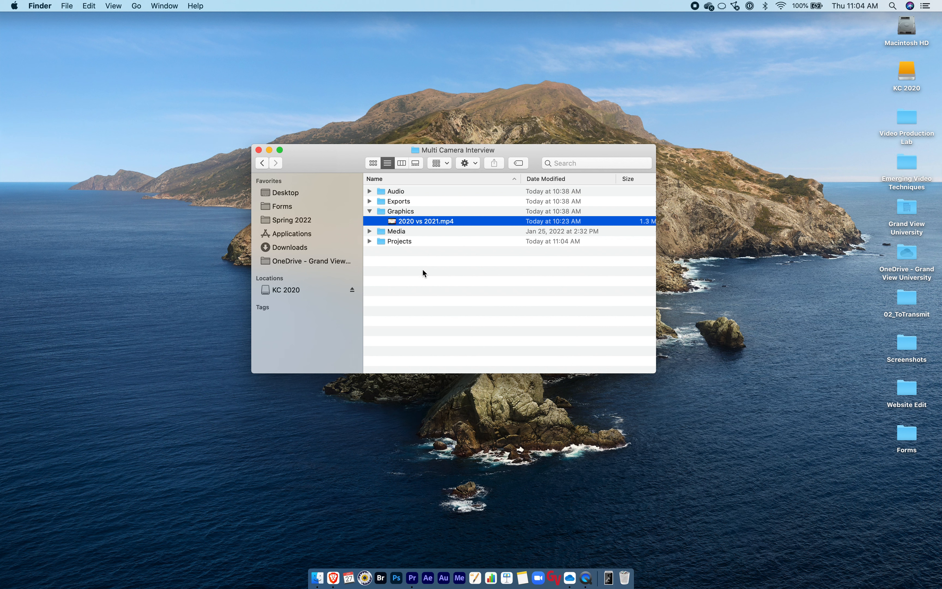
pyautogui.click(369, 212)
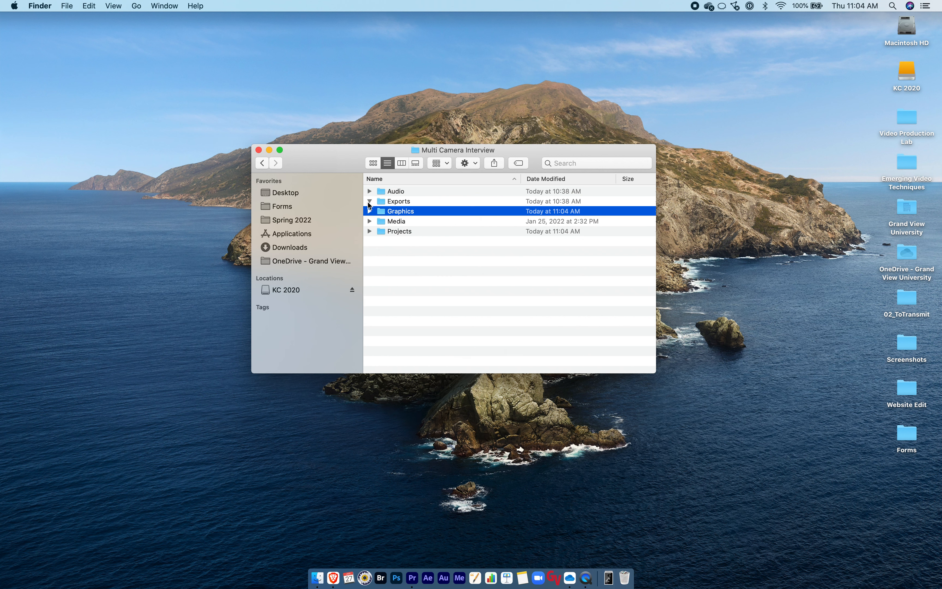
# Check the contents of the Exports and Audio folders, leaving no folder selected
pyautogui.click(369, 191)
pyautogui.click(370, 191)
pyautogui.click(436, 299)
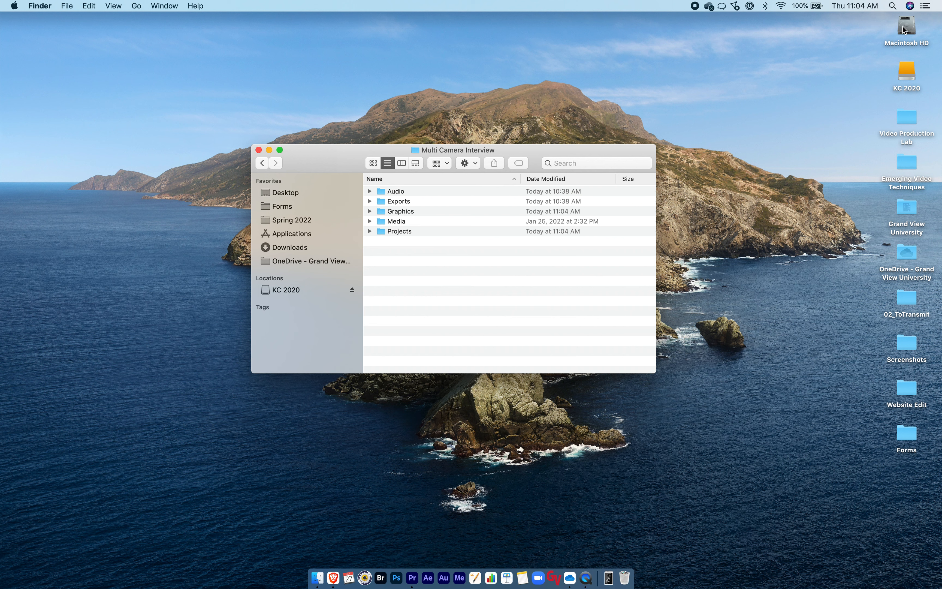
# Search the computer for premiere again and switch back to Adobe Premiere Pro 2022
pyautogui.click(893, 6)
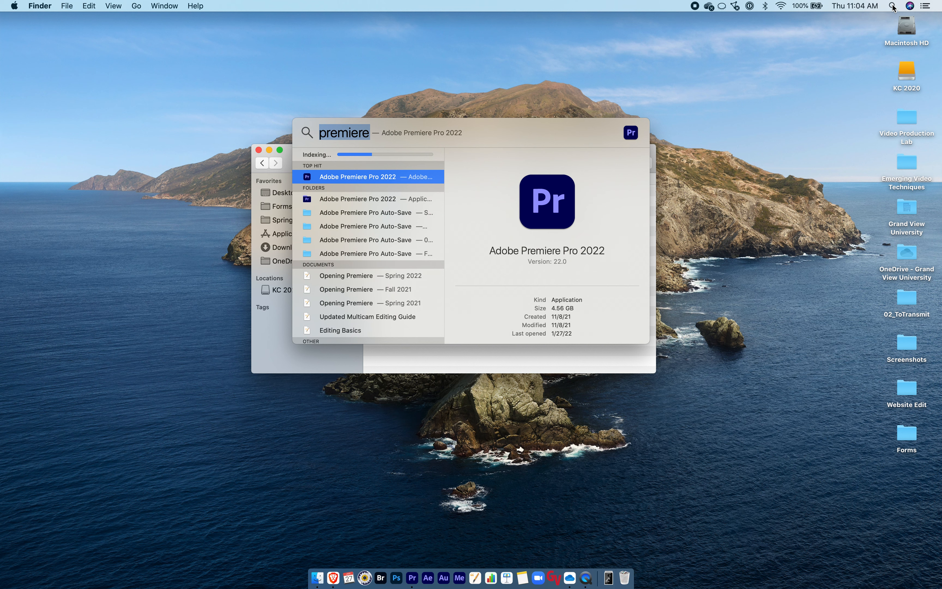
pyautogui.write('premiere')
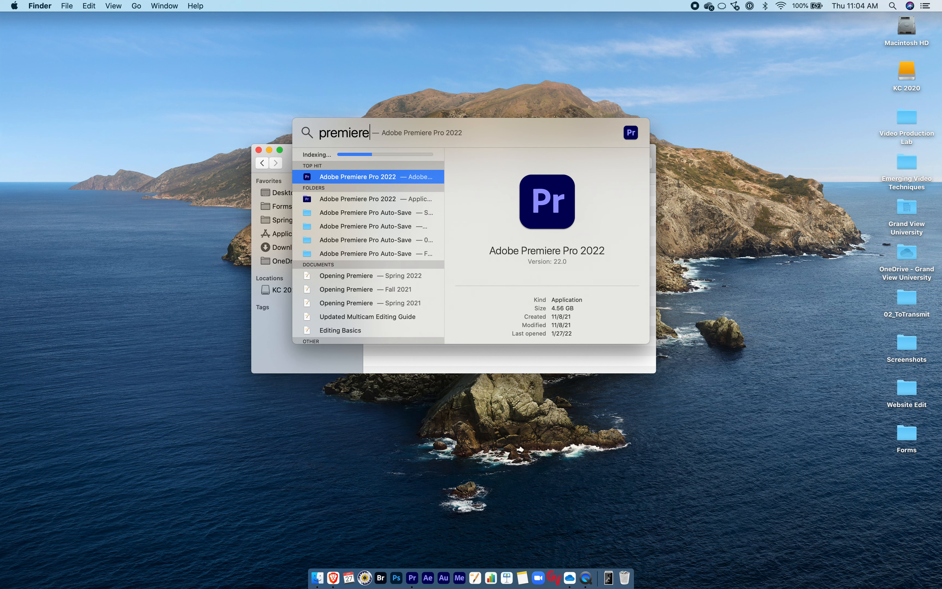
pyautogui.click(308, 177)
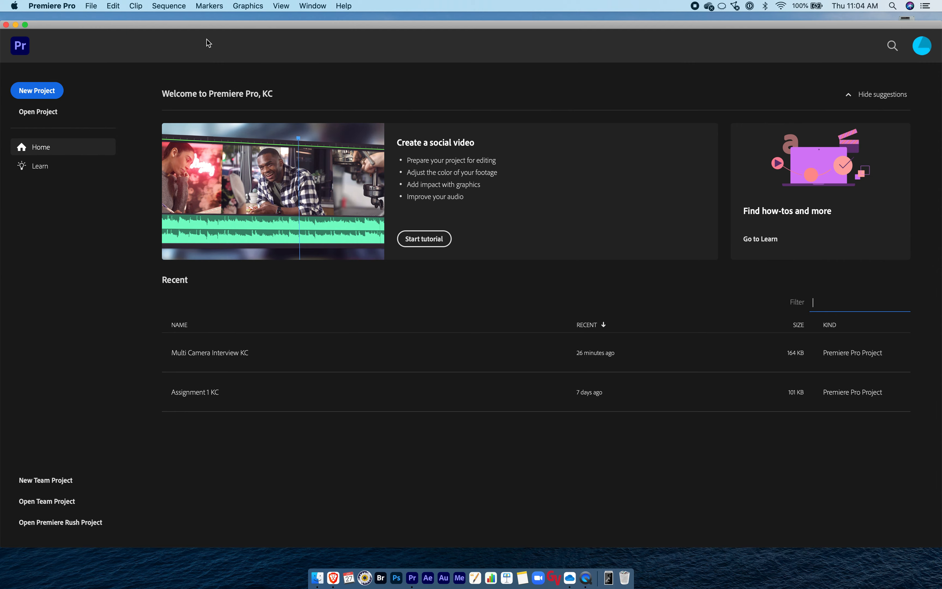
# Create a new project named Multi Camera Interview KC, stored in Desktop/Video Production Lab/Multi Camera Interview/Projects
pyautogui.click(36, 92)
pyautogui.write('Multi Camera Interview KC')
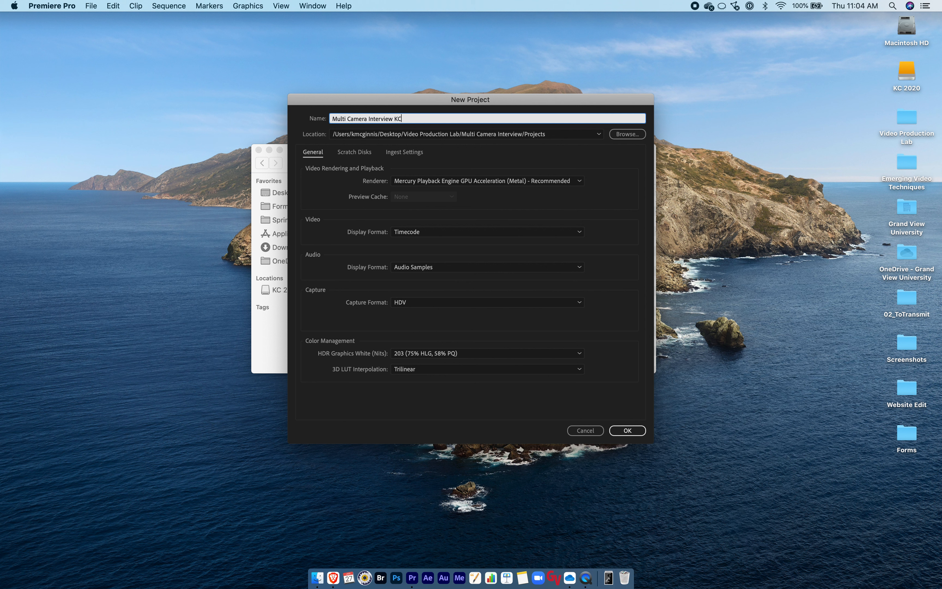
pyautogui.click(627, 135)
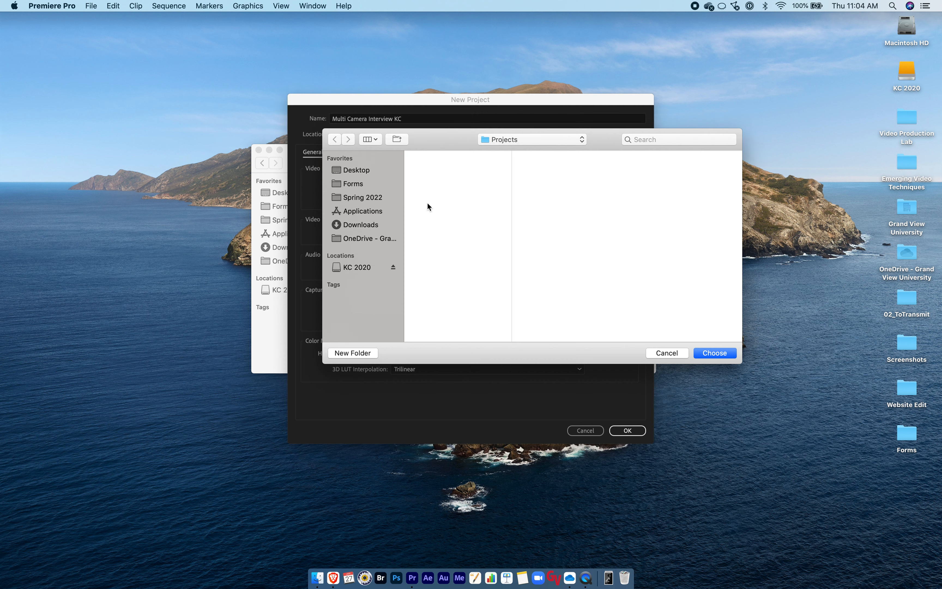
pyautogui.click(360, 171)
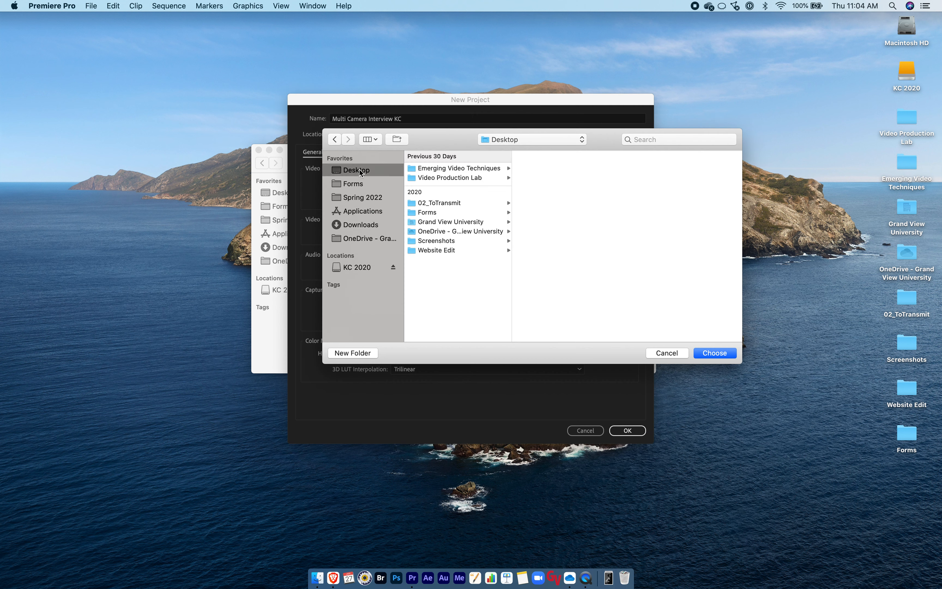
pyautogui.click(439, 178)
pyautogui.click(560, 169)
pyautogui.click(647, 206)
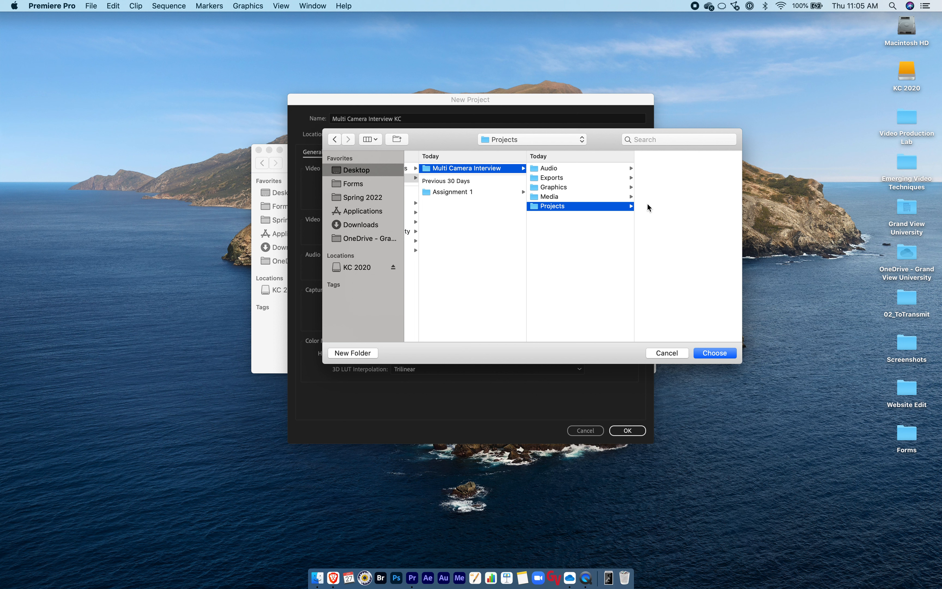
pyautogui.click(718, 354)
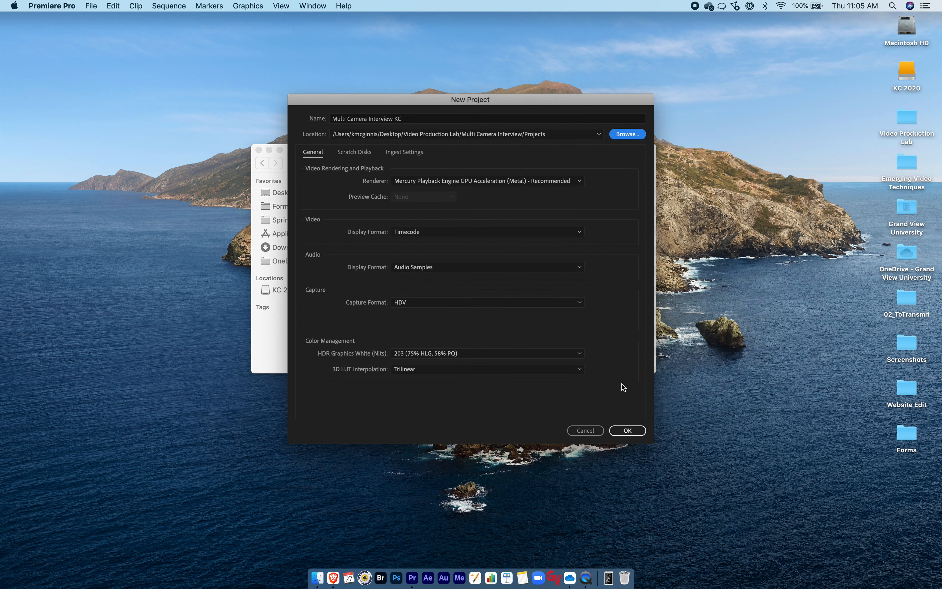
pyautogui.click(624, 430)
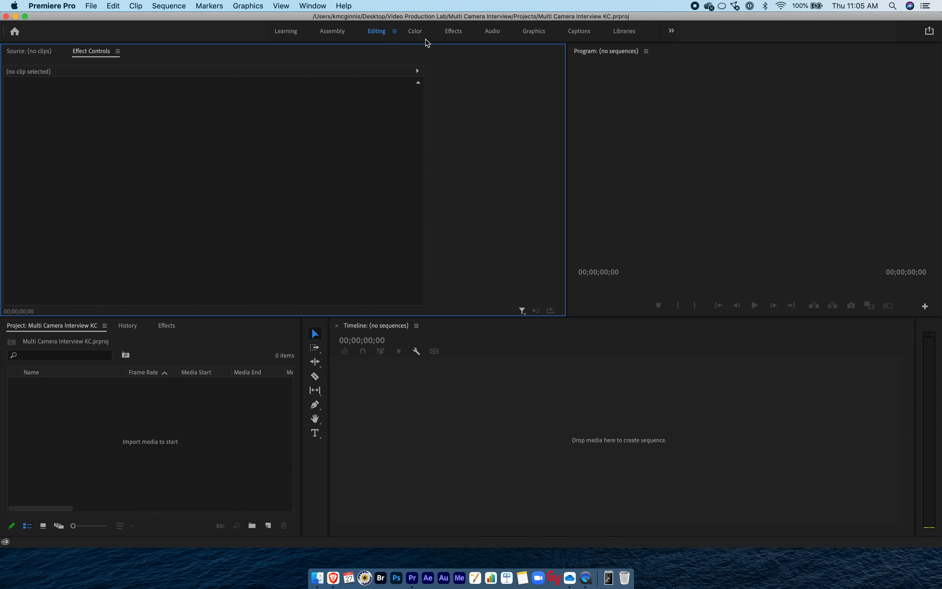
# View the Learning workspace layout and return to the Editing workspace
pyautogui.click(282, 36)
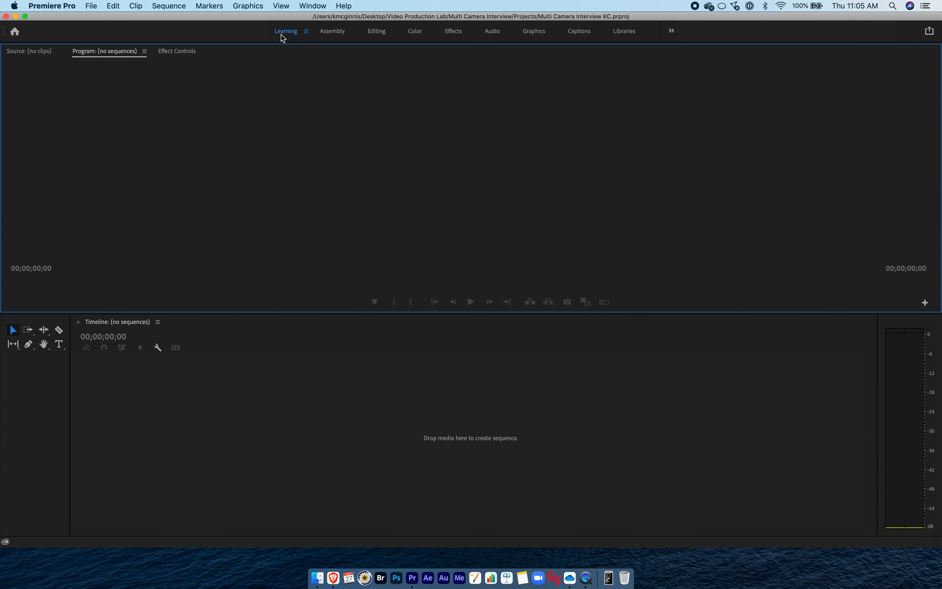
pyautogui.click(379, 34)
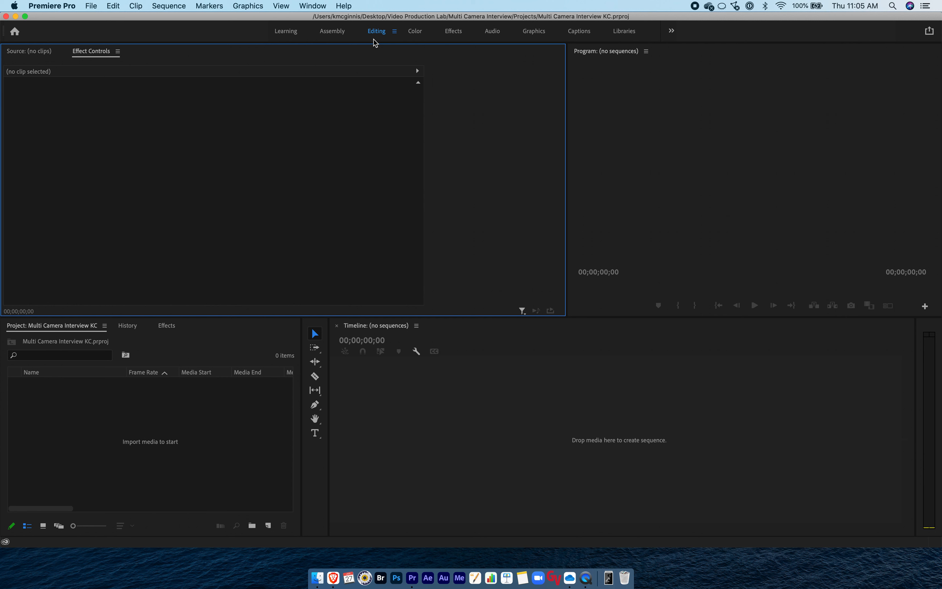
# Examine the project's media list, edit history with its options, and effects library, ending on the media list
pyautogui.click(200, 414)
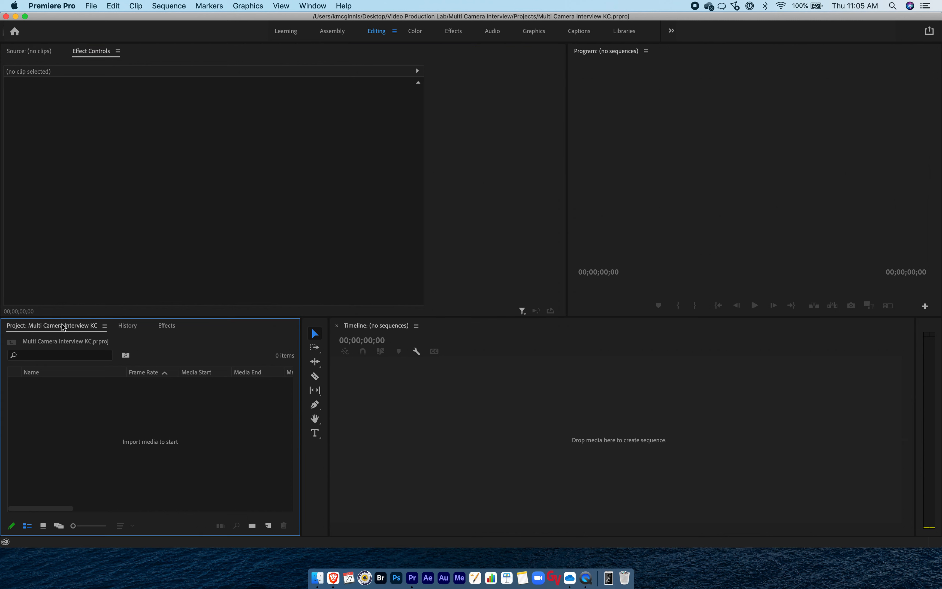
pyautogui.click(128, 328)
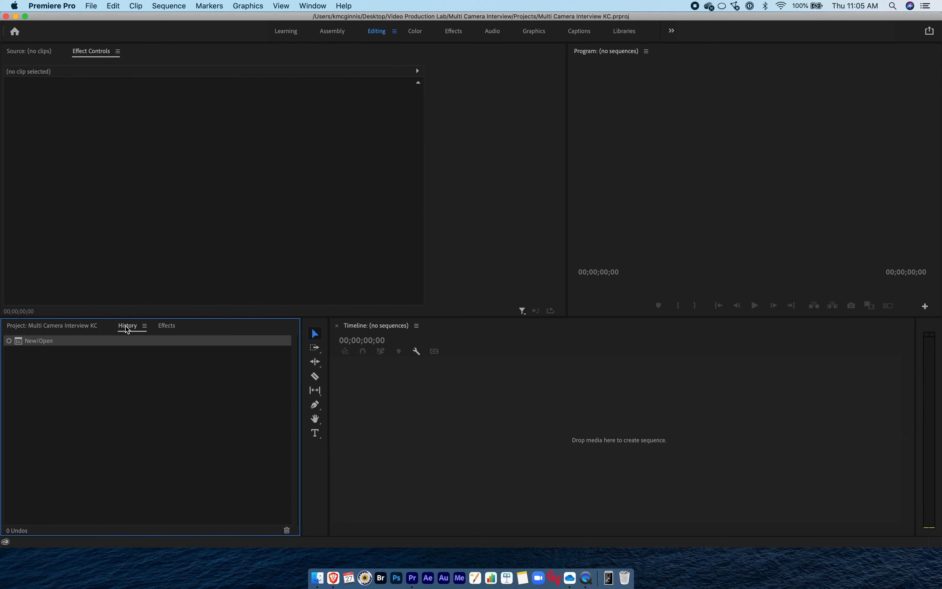
pyautogui.click(167, 329)
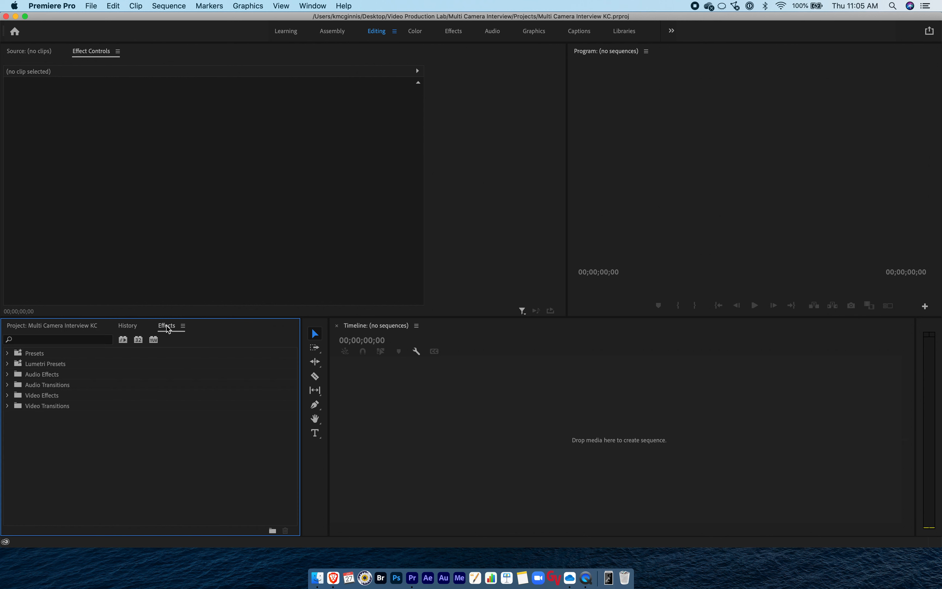
pyautogui.click(135, 327)
pyautogui.click(87, 326)
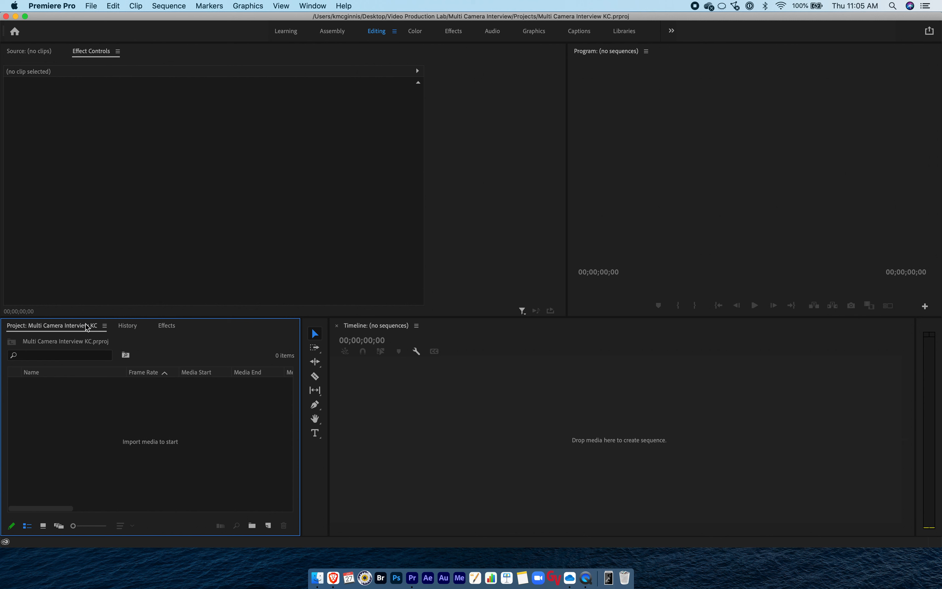
pyautogui.click(130, 329)
pyautogui.click(169, 332)
pyautogui.click(137, 332)
pyautogui.click(92, 329)
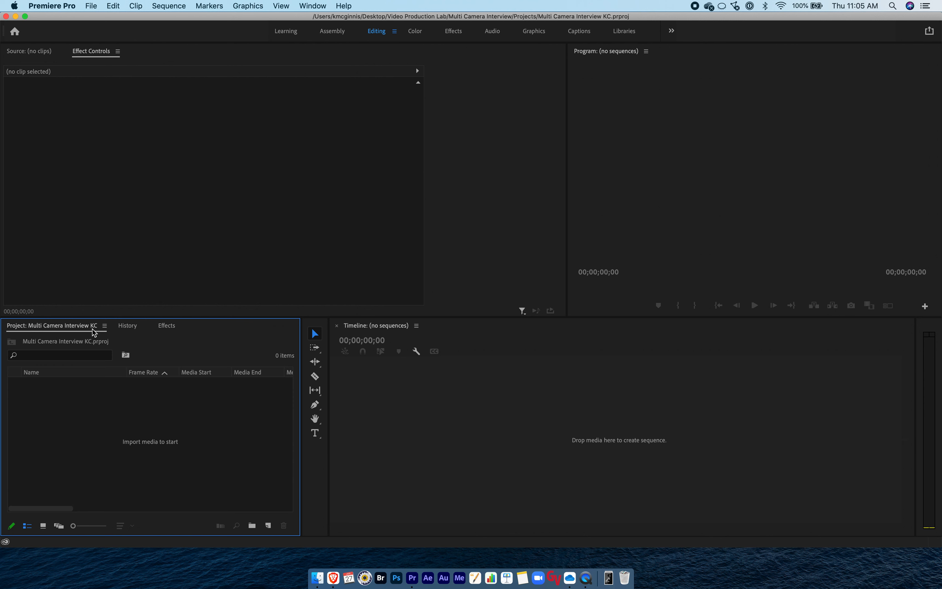
pyautogui.click(127, 331)
pyautogui.click(145, 326)
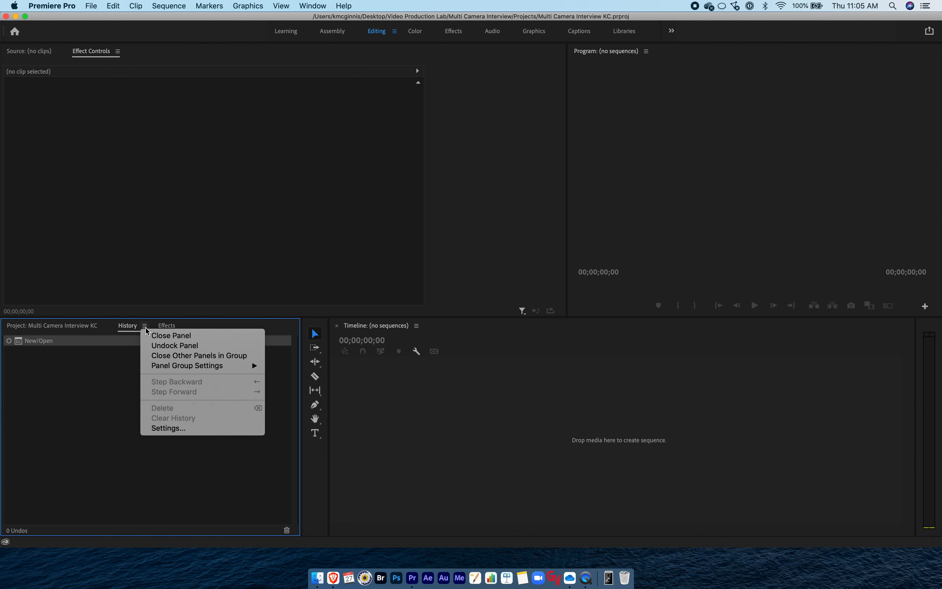
pyautogui.click(78, 332)
pyautogui.click(65, 329)
pyautogui.click(127, 330)
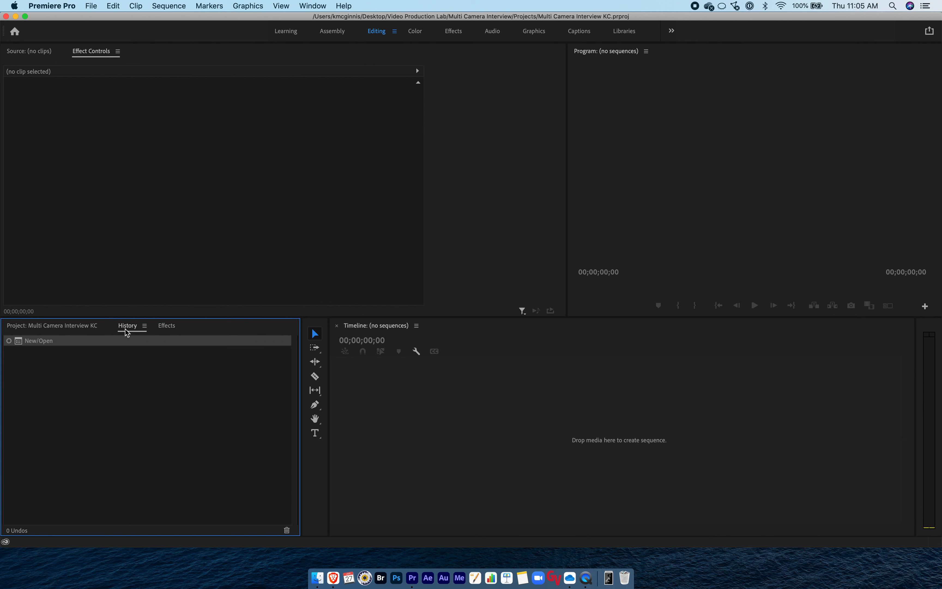
pyautogui.click(167, 327)
pyautogui.click(68, 329)
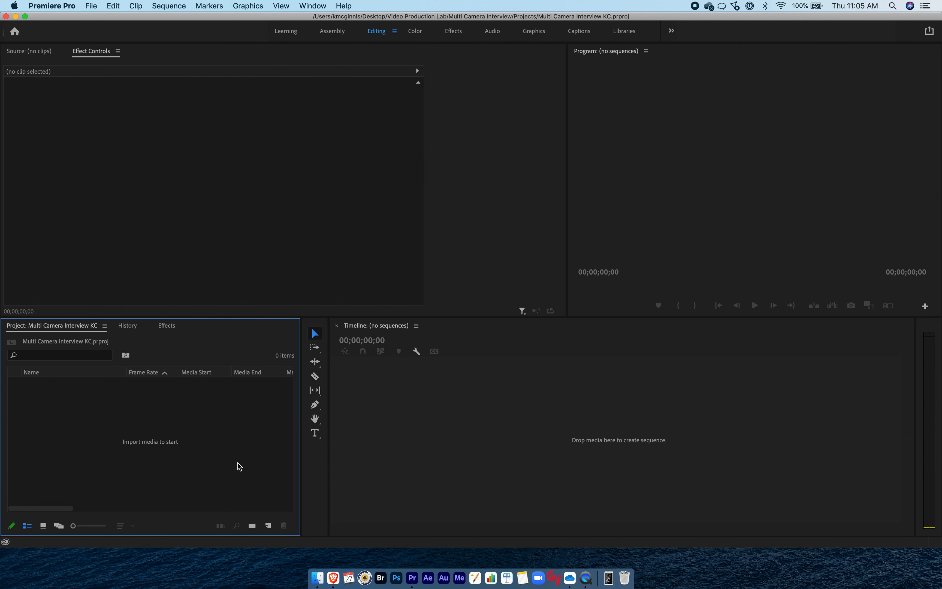
# Import the Media folder from the Multi Camera Interview folder into the project as a bin
pyautogui.click(318, 579)
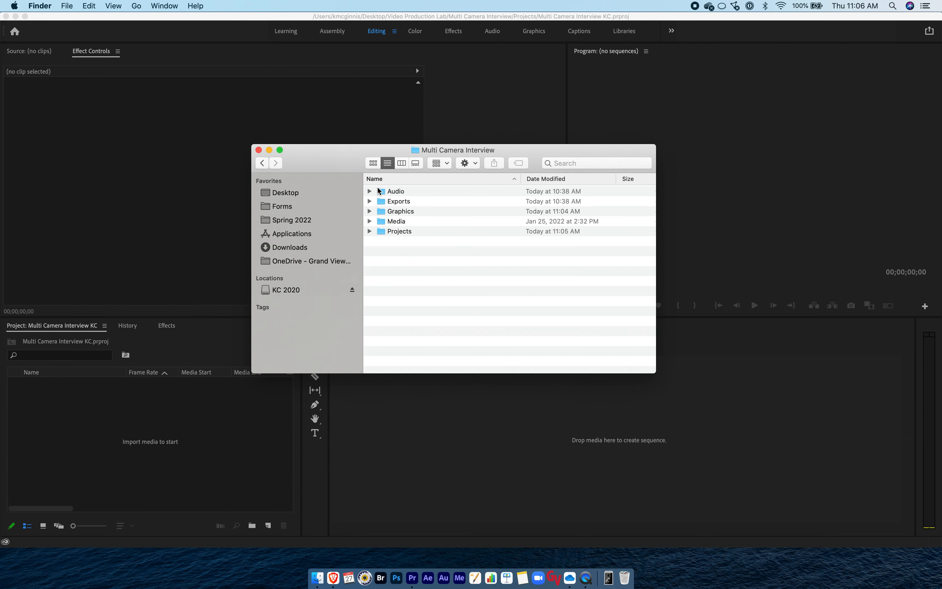
pyautogui.click(382, 222)
pyautogui.click(370, 221)
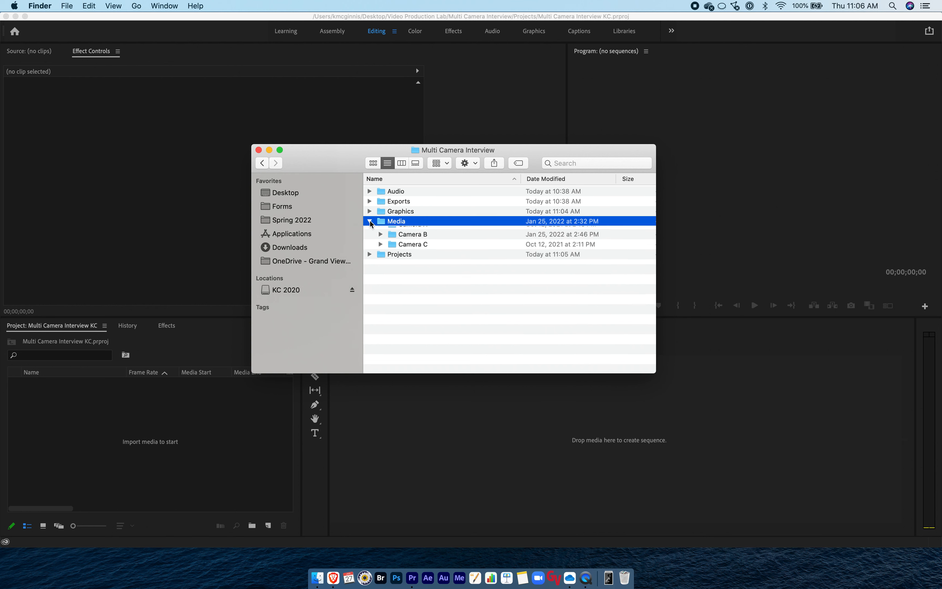
pyautogui.click(370, 221)
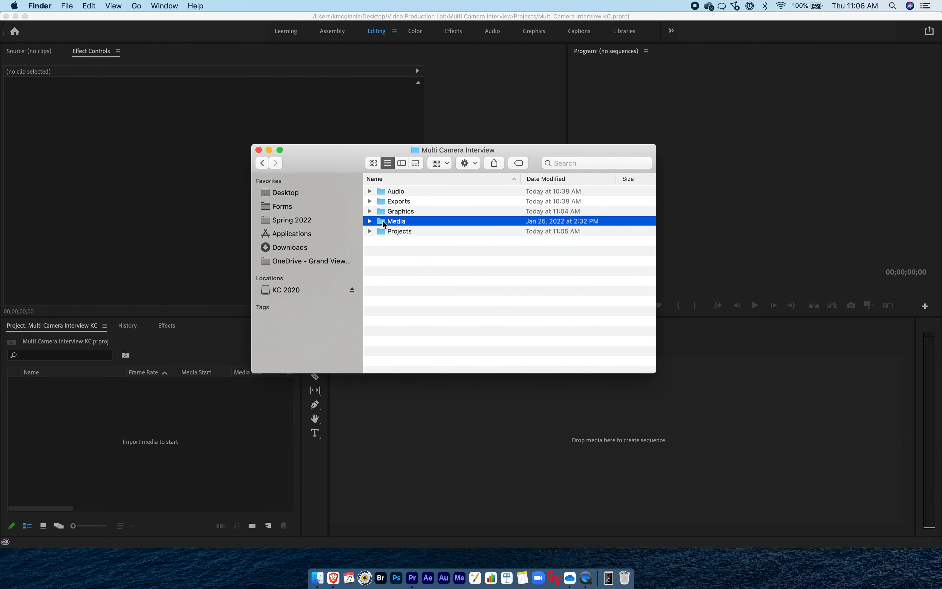
pyautogui.moveTo(382, 223); pyautogui.dragTo(145, 416)
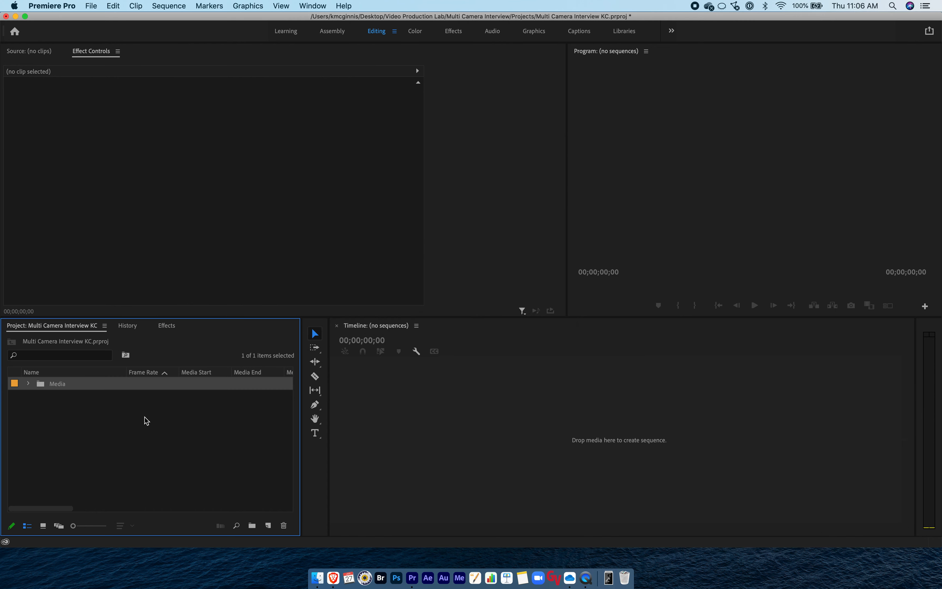
pyautogui.click(144, 417)
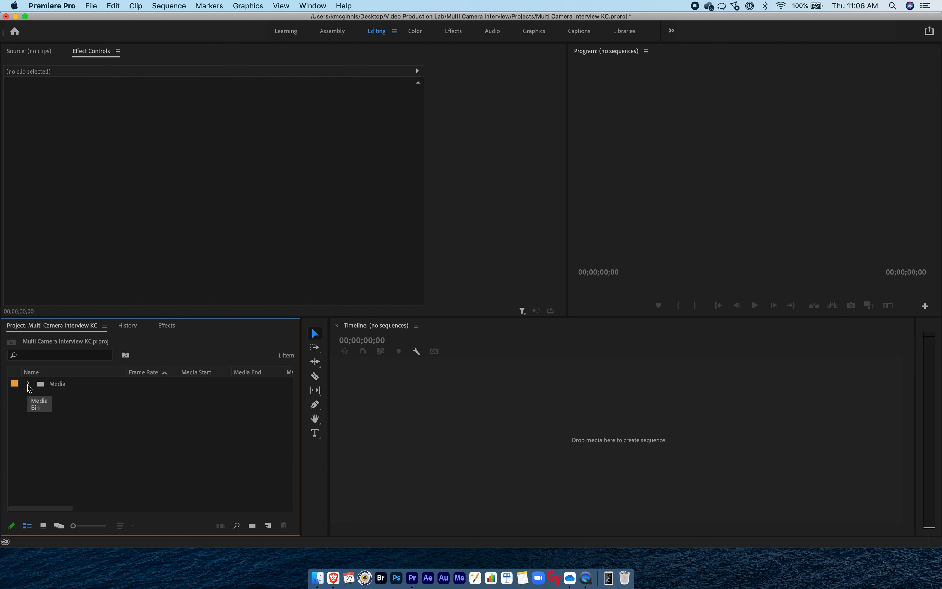
# Import the Audio folder from the Multi Camera Interview folder into the project alongside the Media bin
pyautogui.click(317, 578)
pyautogui.click(375, 193)
pyautogui.click(370, 192)
pyautogui.click(370, 191)
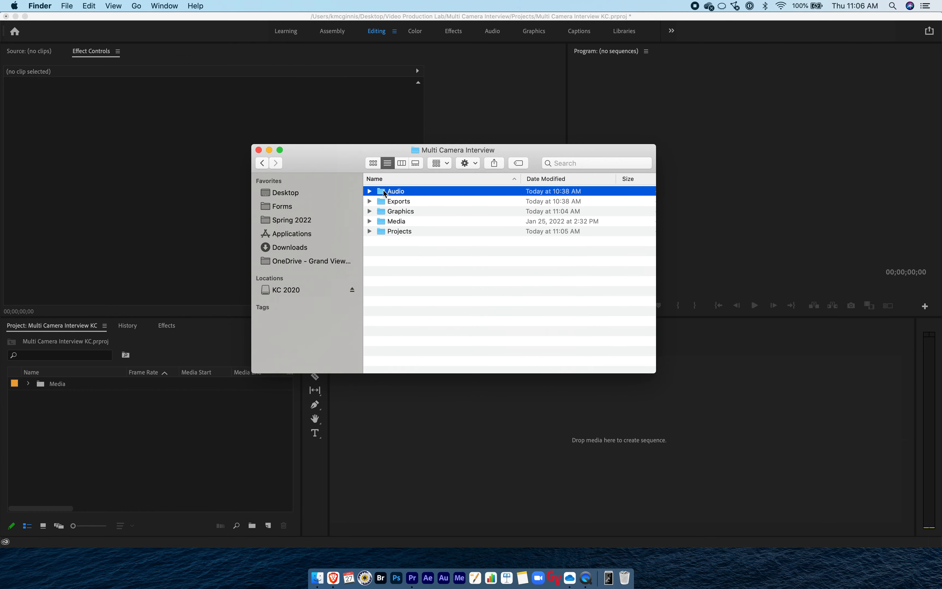
pyautogui.moveTo(385, 193); pyautogui.dragTo(101, 434)
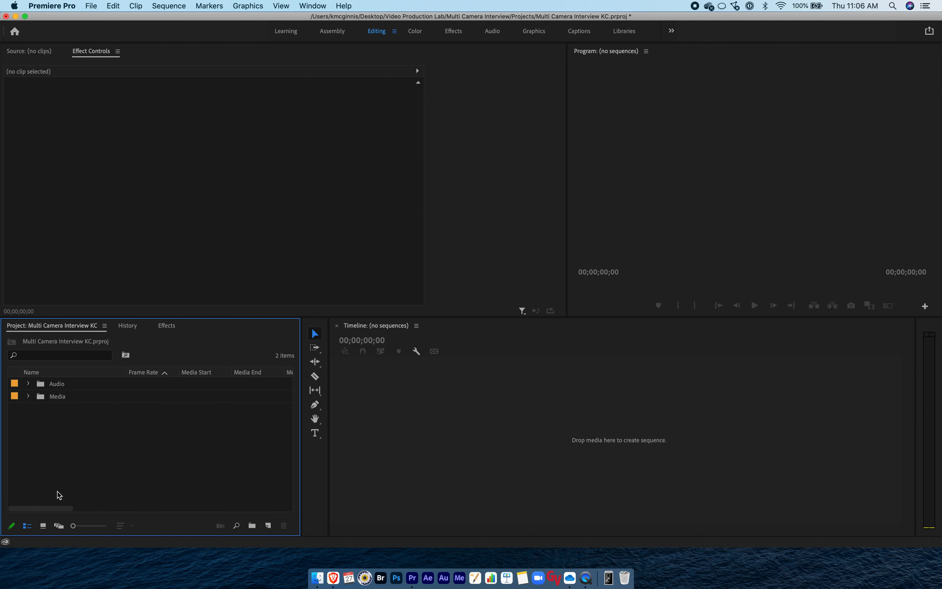
# Display the project's bins as icons and open the Media bin to view its contents
pyautogui.click(44, 525)
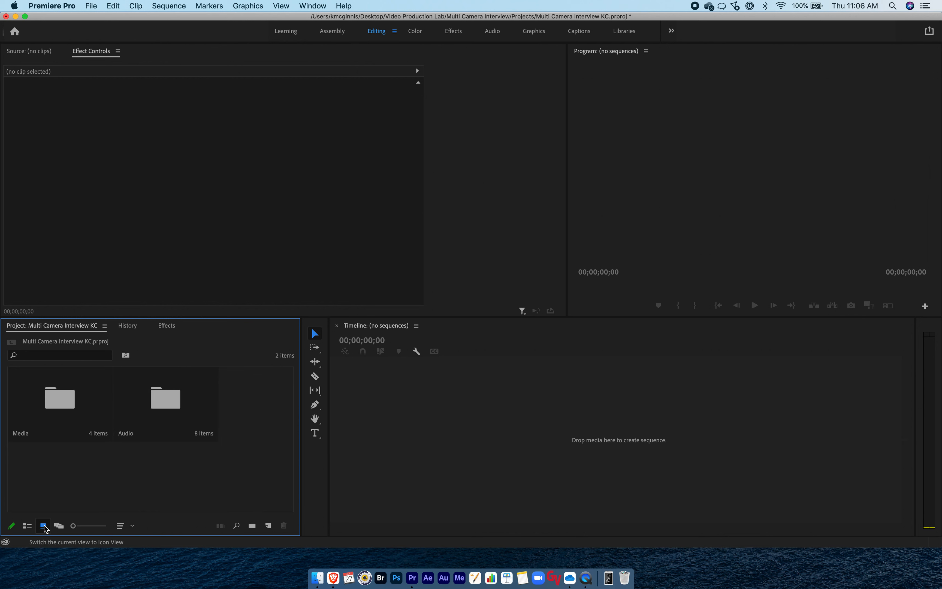
pyautogui.click(178, 421)
pyautogui.click(74, 414)
pyautogui.click(178, 413)
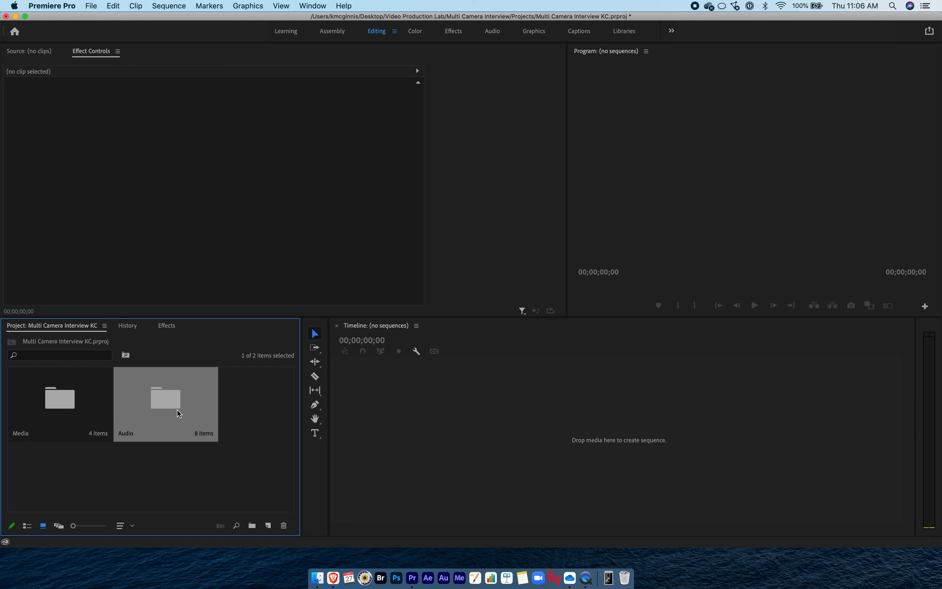
pyautogui.click(46, 408)
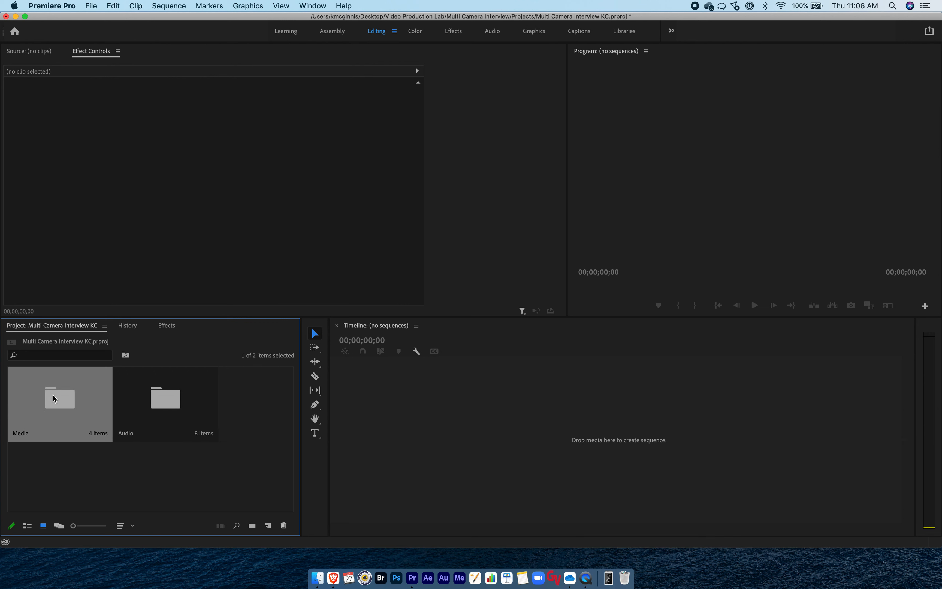
pyautogui.doubleClick(53, 395)
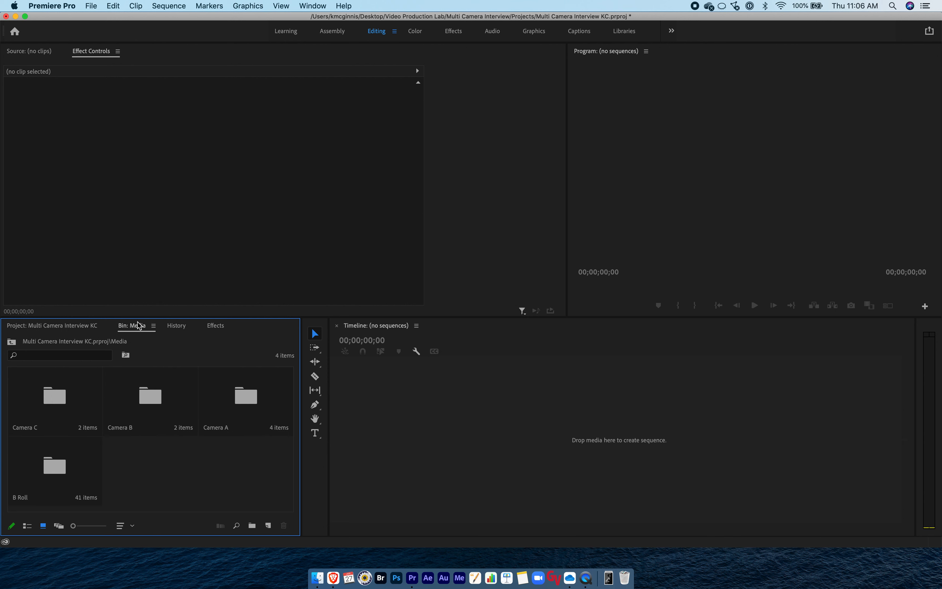
# Close the separately opened Media bin and return the project items to list view
pyautogui.click(88, 328)
pyautogui.click(131, 328)
pyautogui.click(178, 326)
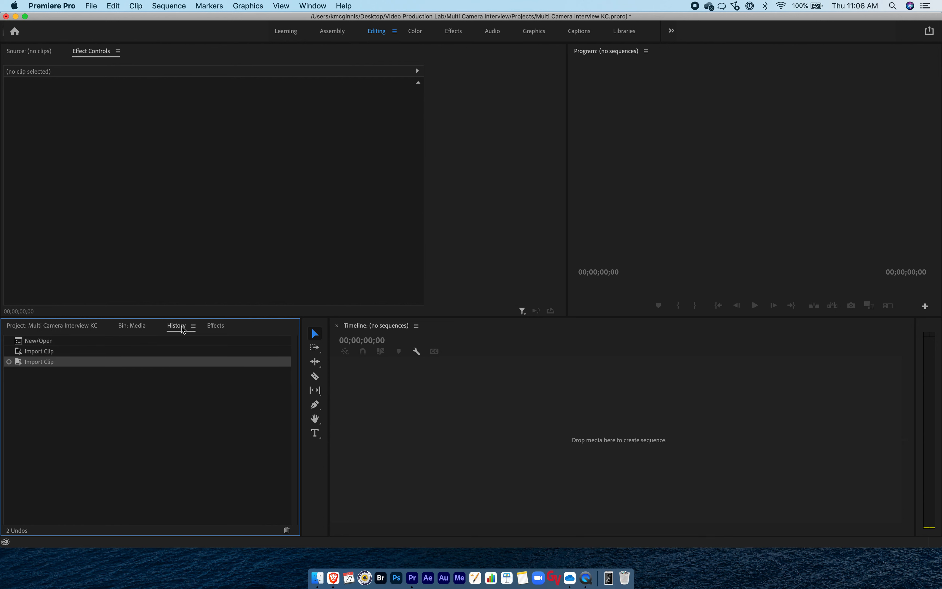
pyautogui.click(131, 328)
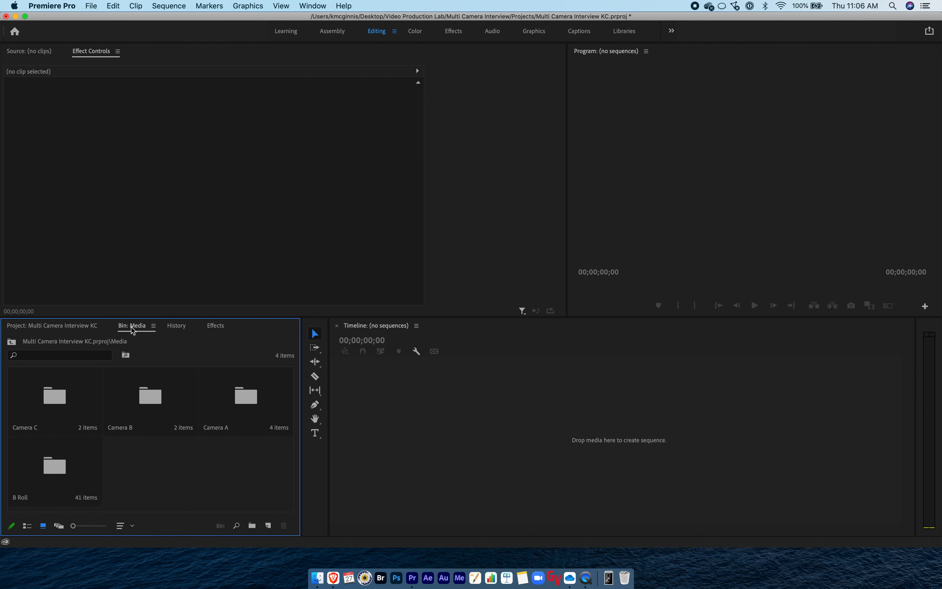
pyautogui.click(153, 327)
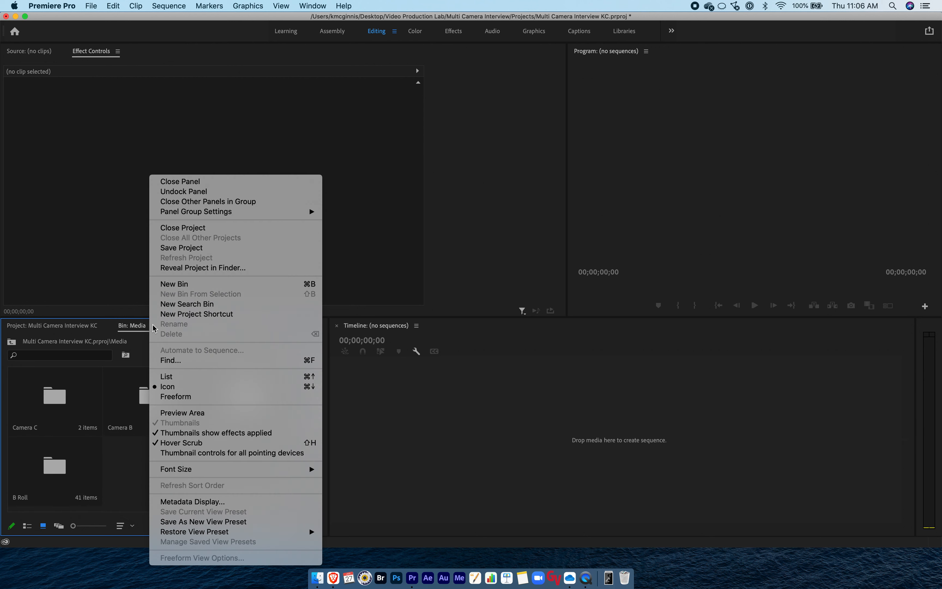
pyautogui.click(190, 184)
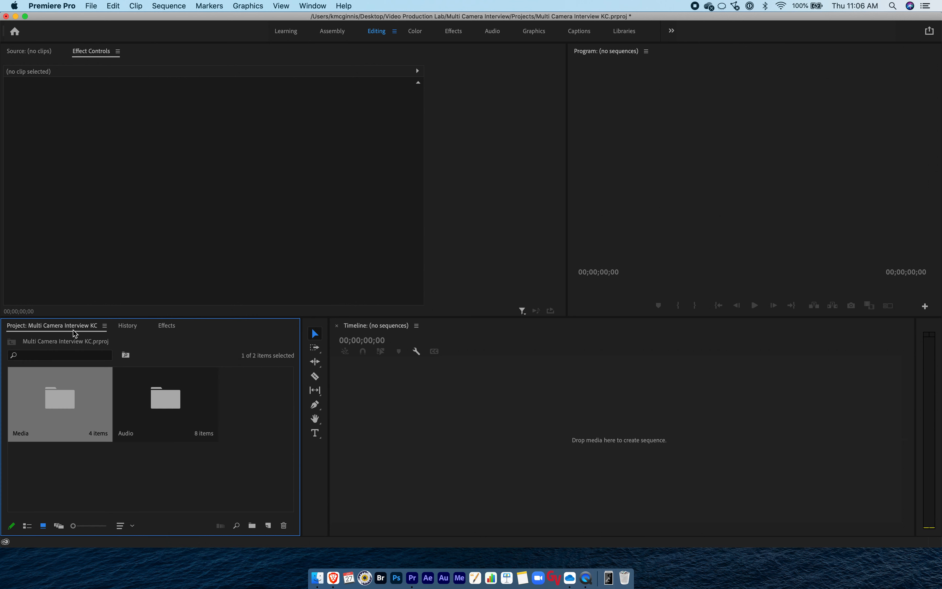
pyautogui.click(125, 488)
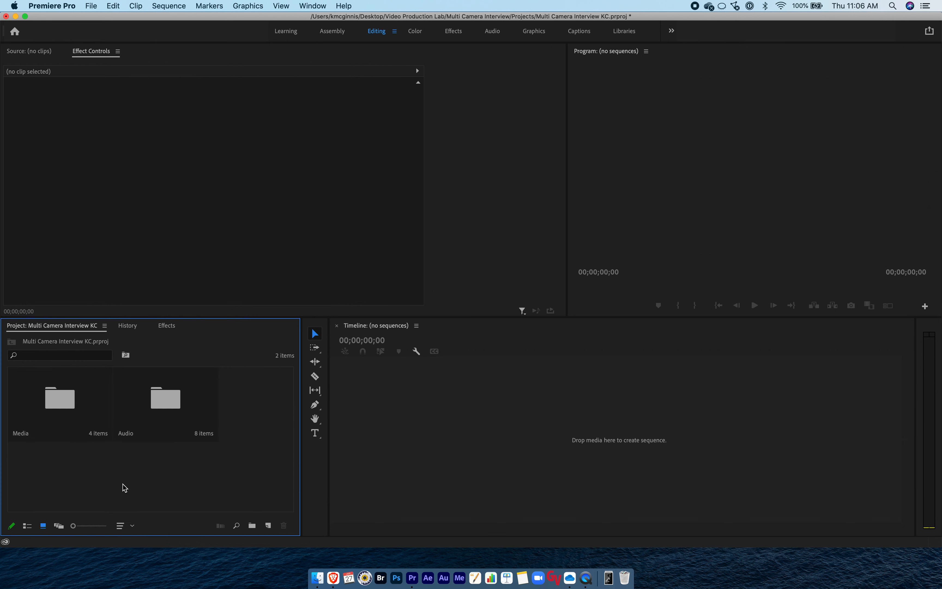
pyautogui.click(27, 526)
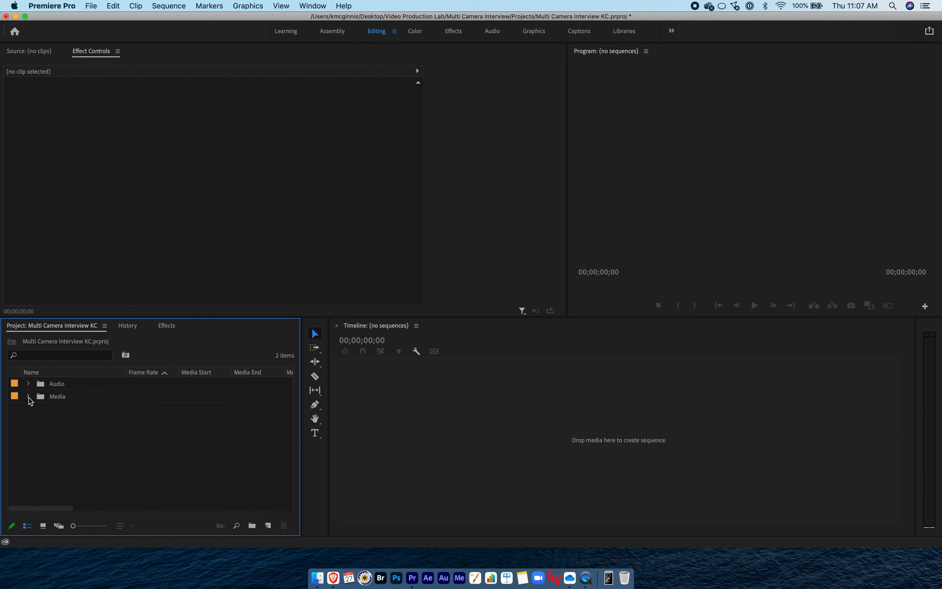
# Examine the clips inside the Media bin's B Roll folder, then collapse that folder
pyautogui.click(28, 396)
pyautogui.click(39, 409)
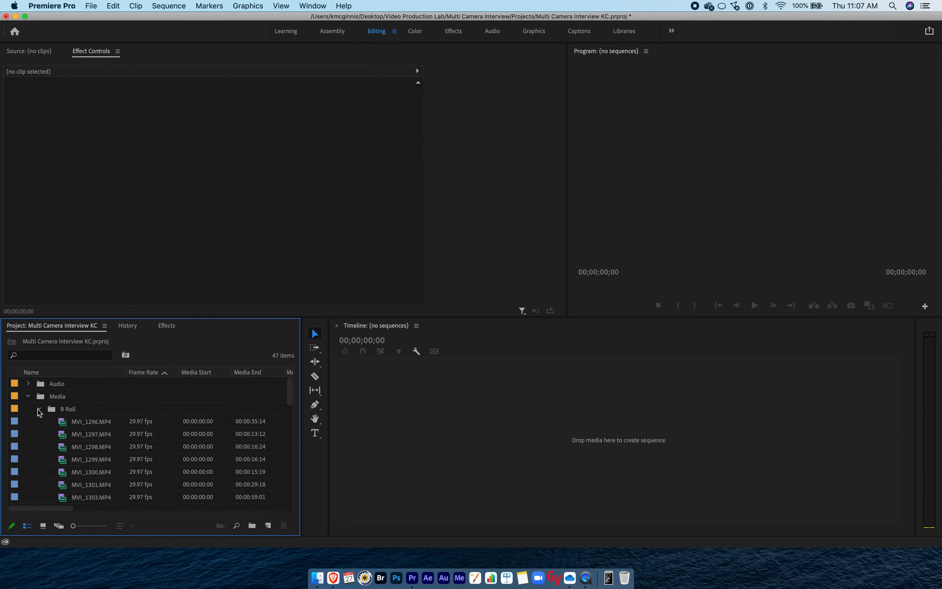
pyautogui.click(62, 423)
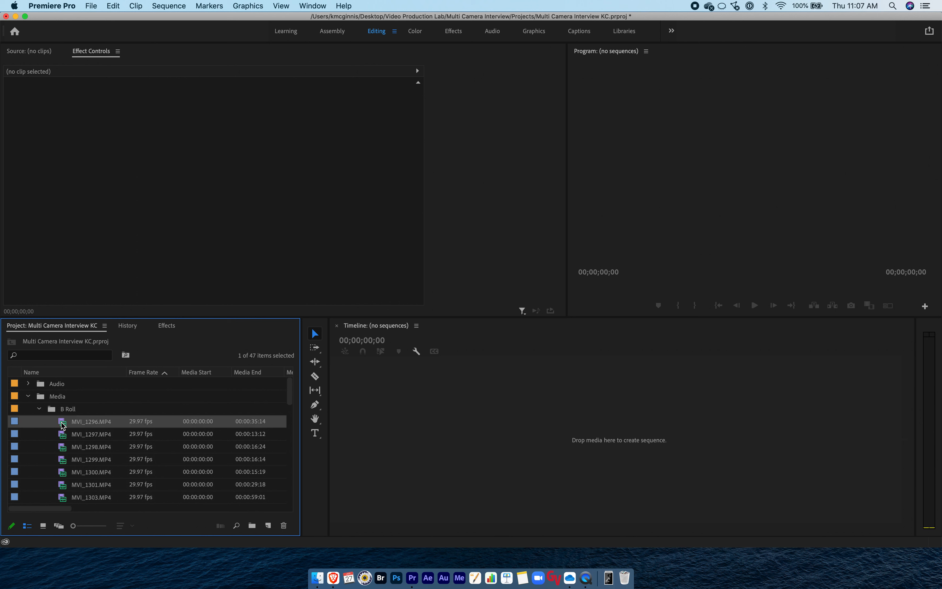
pyautogui.click(39, 409)
# Preview Camera A clip 13750001_1.mp4 in the Source monitor, skimming to about 16;32;03;07, and collapse the Camera A and Media bins
pyautogui.click(39, 421)
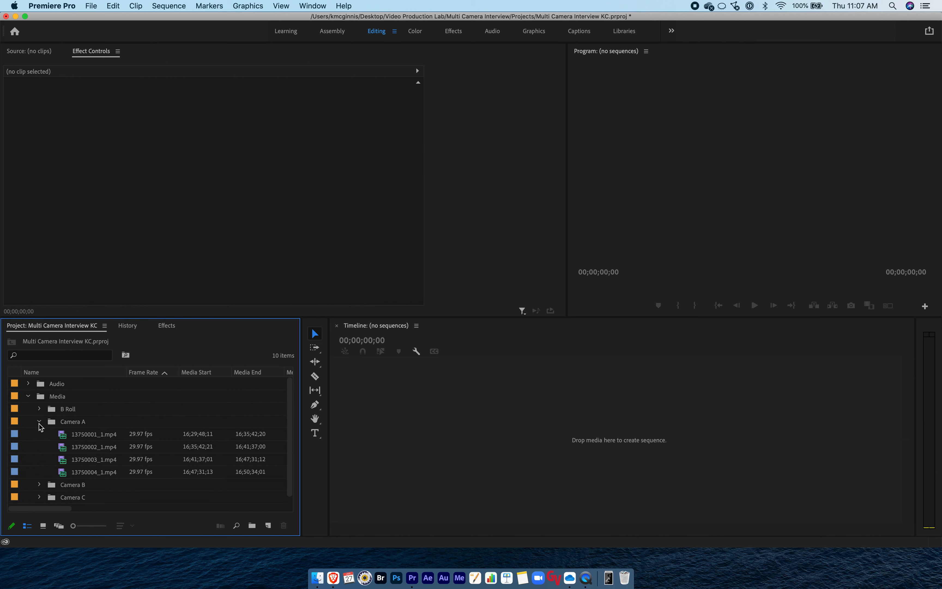
pyautogui.click(62, 436)
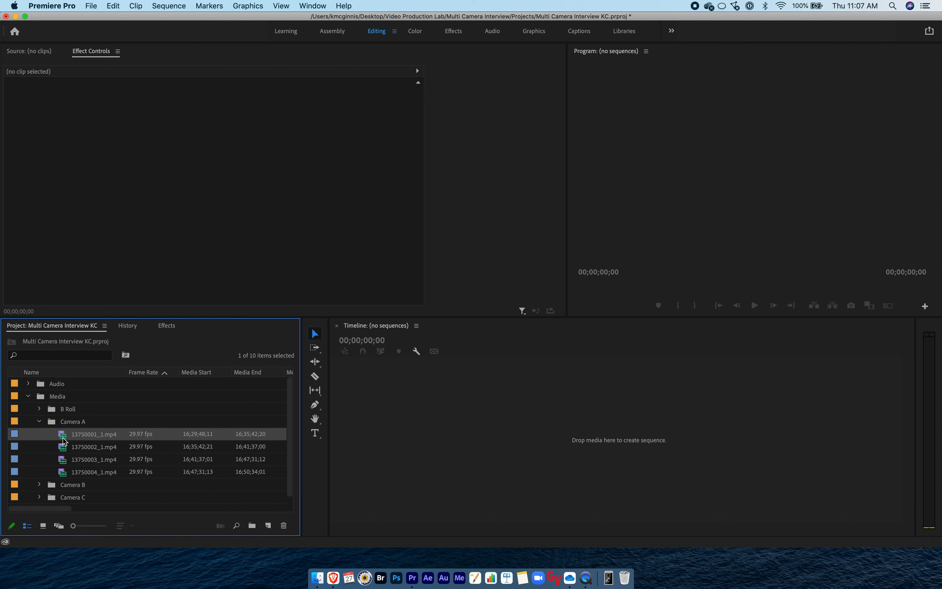
pyautogui.doubleClick(62, 438)
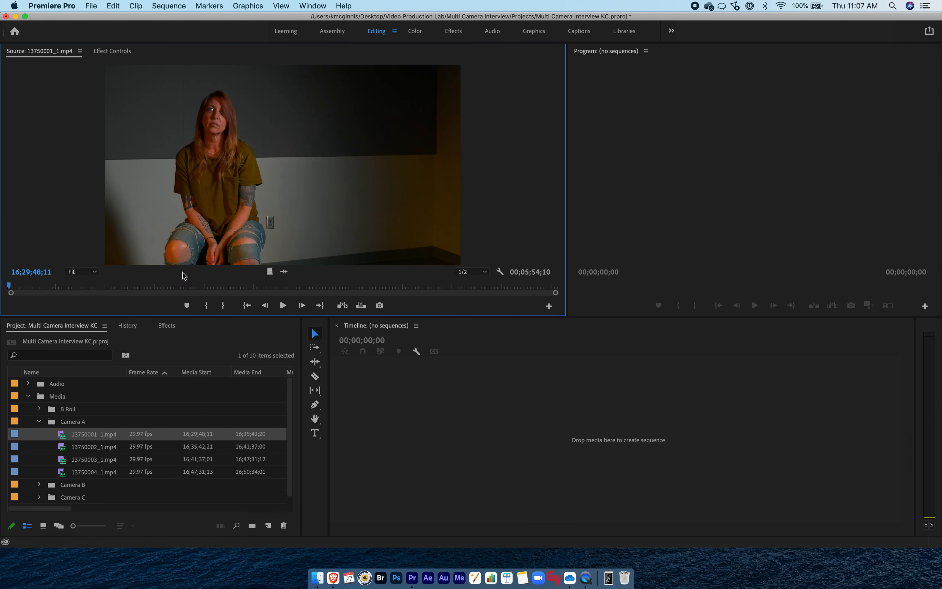
pyautogui.moveTo(180, 286); pyautogui.dragTo(216, 283)
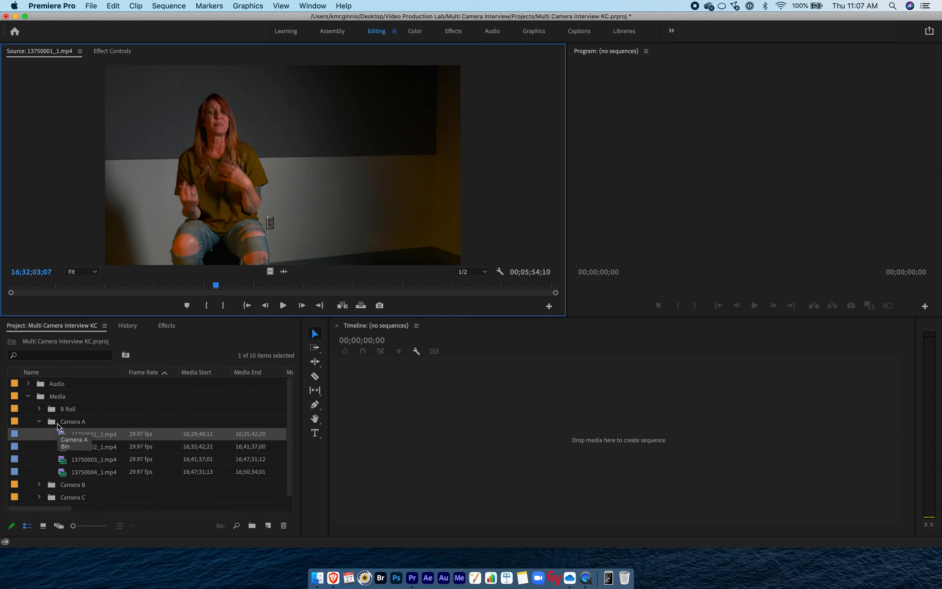
pyautogui.click(40, 422)
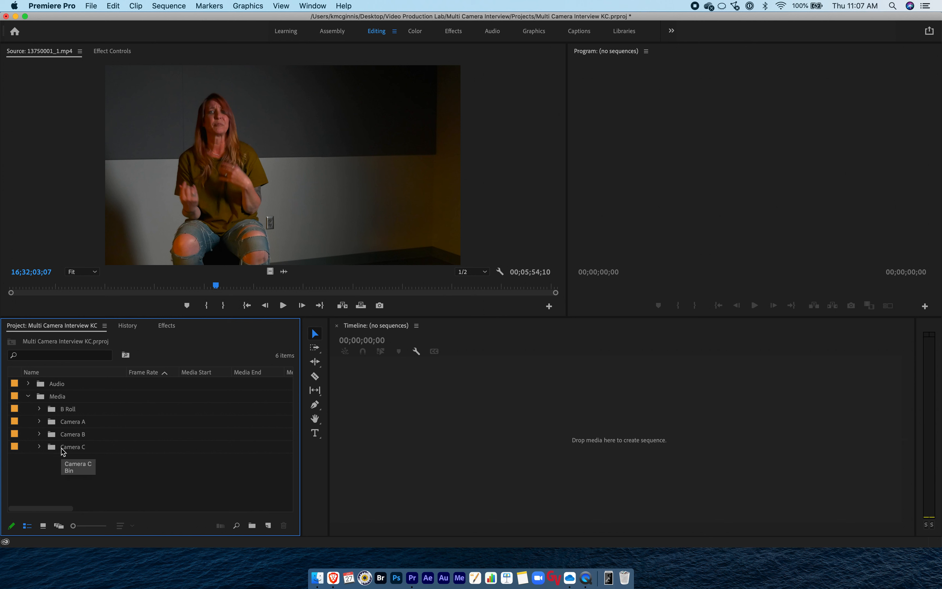
pyautogui.click(28, 397)
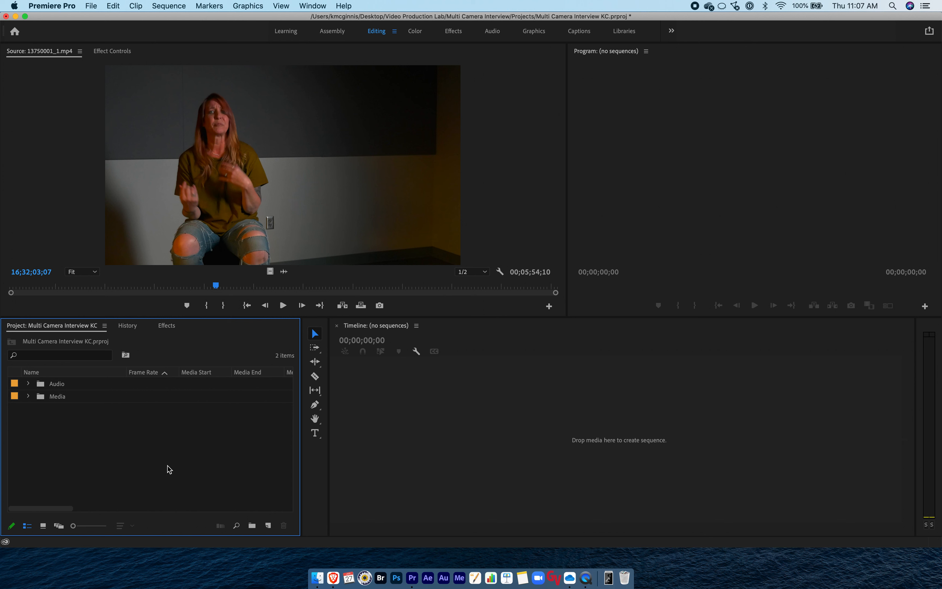
# Create a new bin named Sequences at the project's top level and collapse it
pyautogui.click(251, 526)
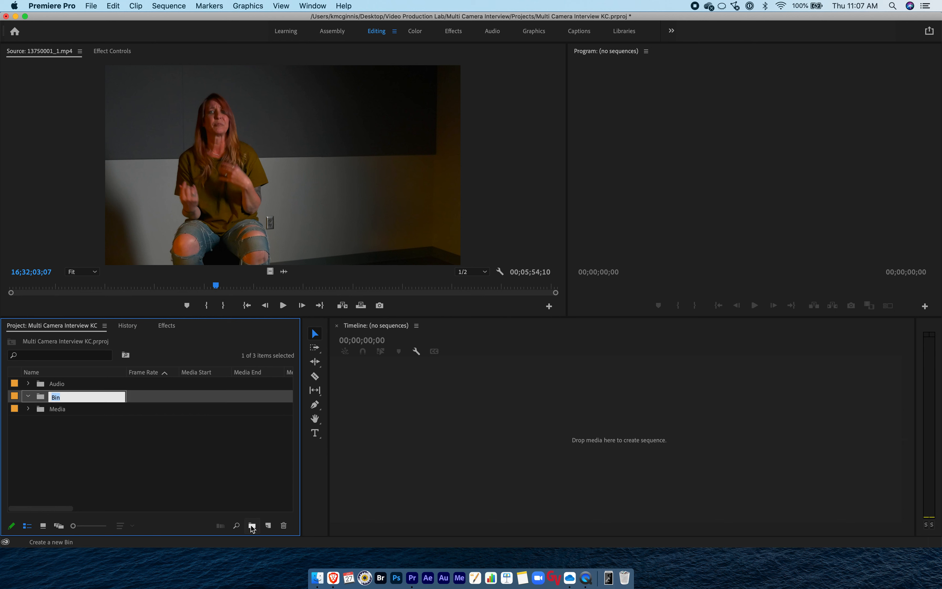
pyautogui.write('Sequences')
pyautogui.press('Tab')
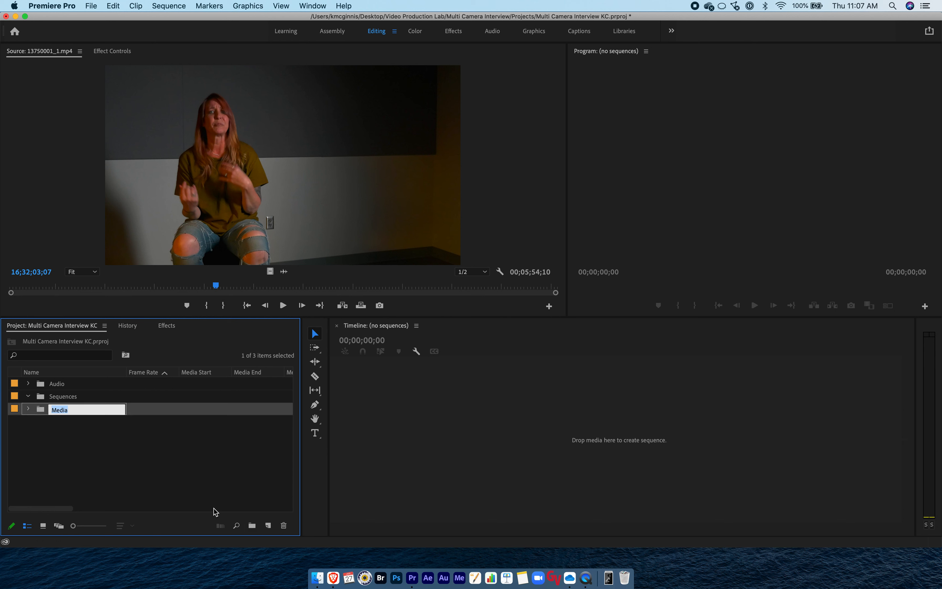
pyautogui.click(185, 445)
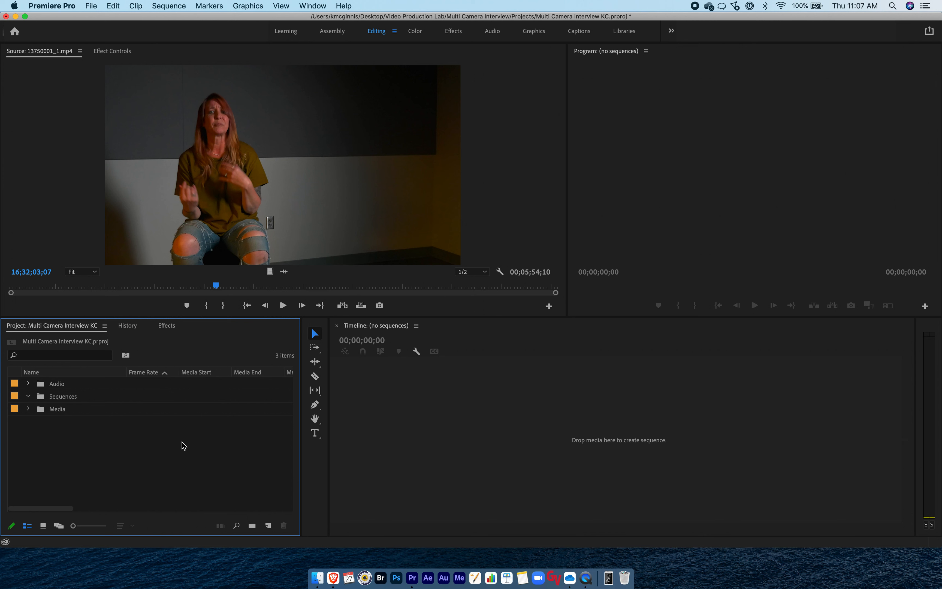
pyautogui.click(28, 396)
# Preview the B Roll clip MVI_1296.MP4 from the Media bin in the Source monitor
pyautogui.click(29, 409)
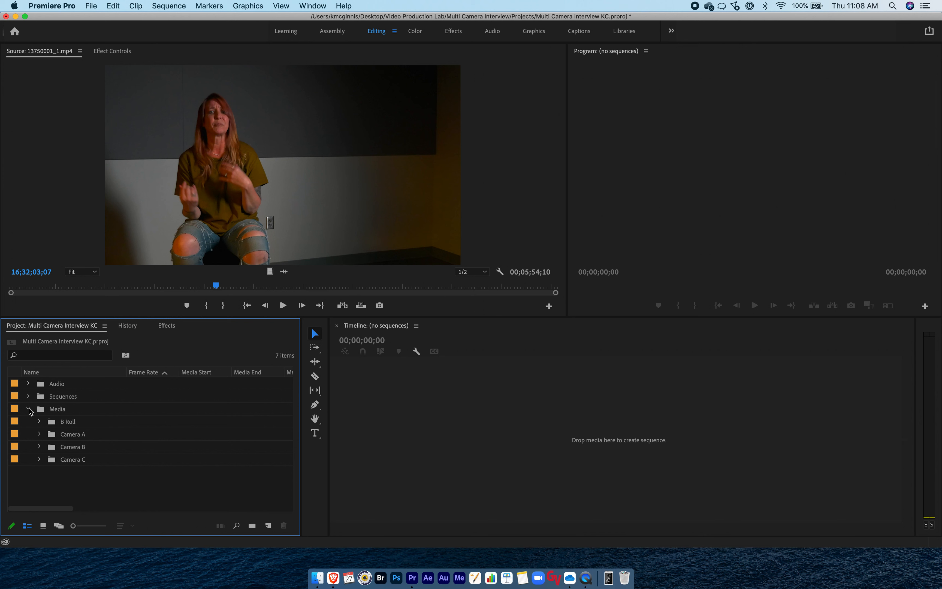
pyautogui.click(59, 423)
pyautogui.click(63, 435)
pyautogui.click(56, 421)
pyautogui.click(40, 422)
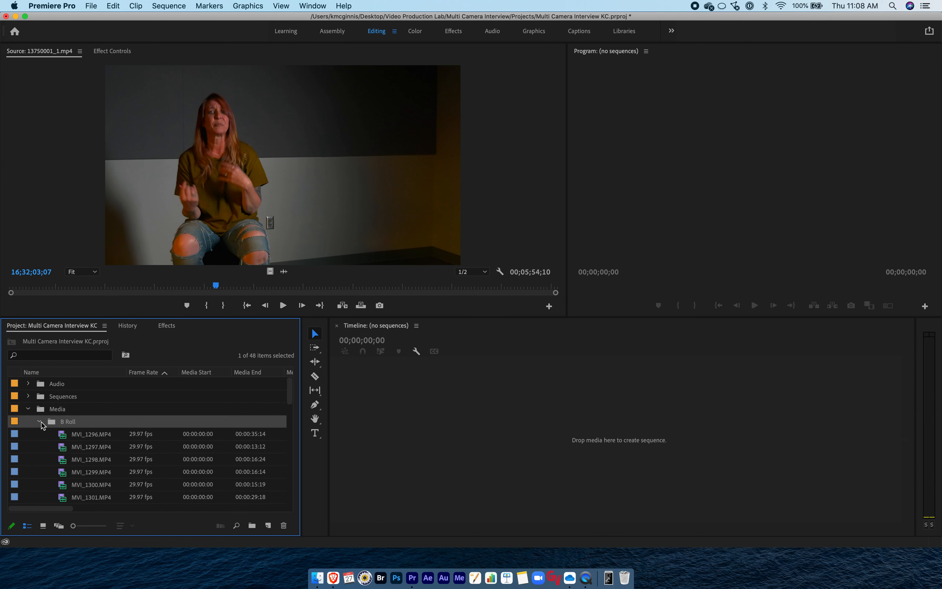
pyautogui.doubleClick(64, 435)
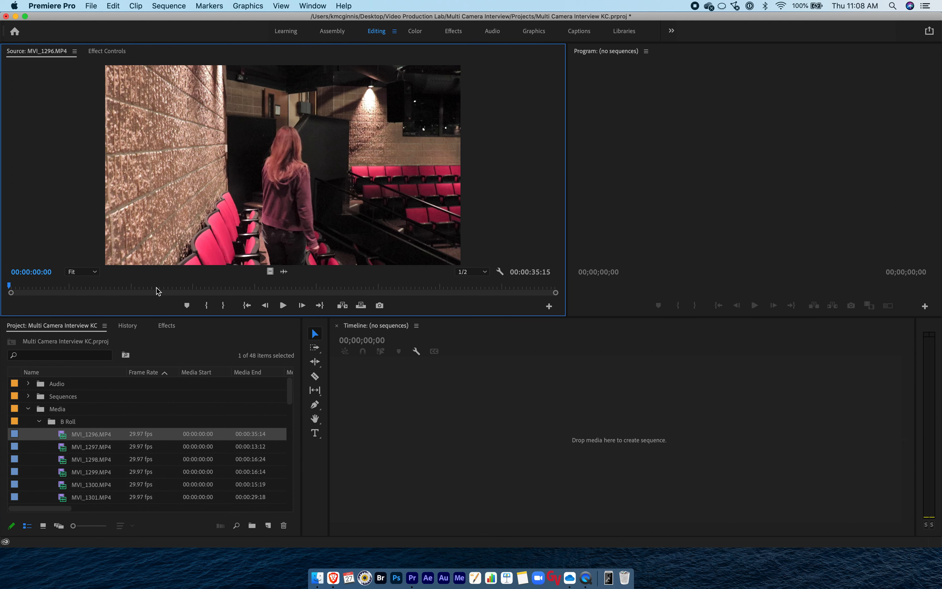
pyautogui.click(40, 421)
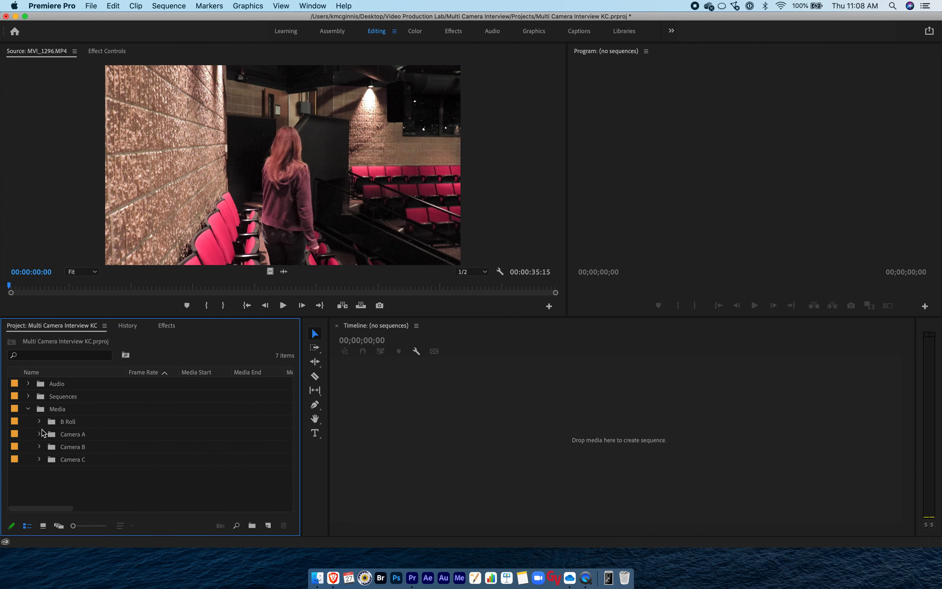
# Preview the first Camera A clip, 13750001_1.mp4, and the first Camera B clip, MVI_2275_1.mp4, in the Source monitor
pyautogui.click(39, 434)
pyautogui.doubleClick(60, 449)
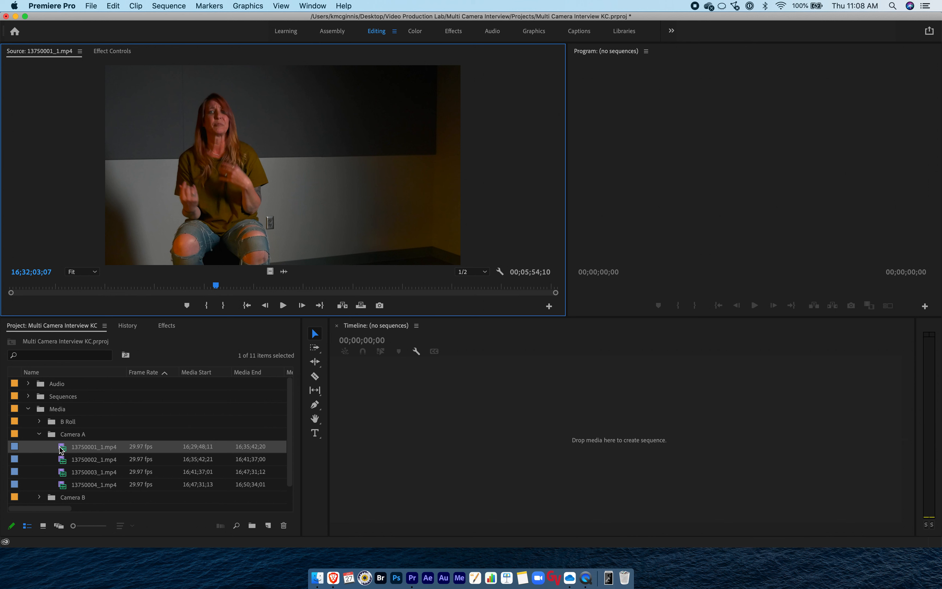
pyautogui.click(40, 434)
pyautogui.click(39, 446)
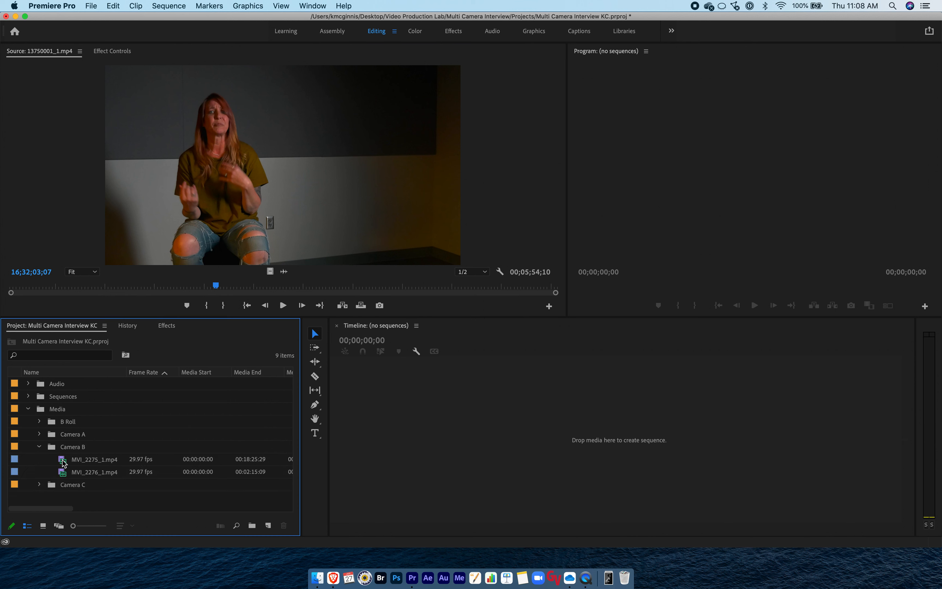
pyautogui.doubleClick(64, 462)
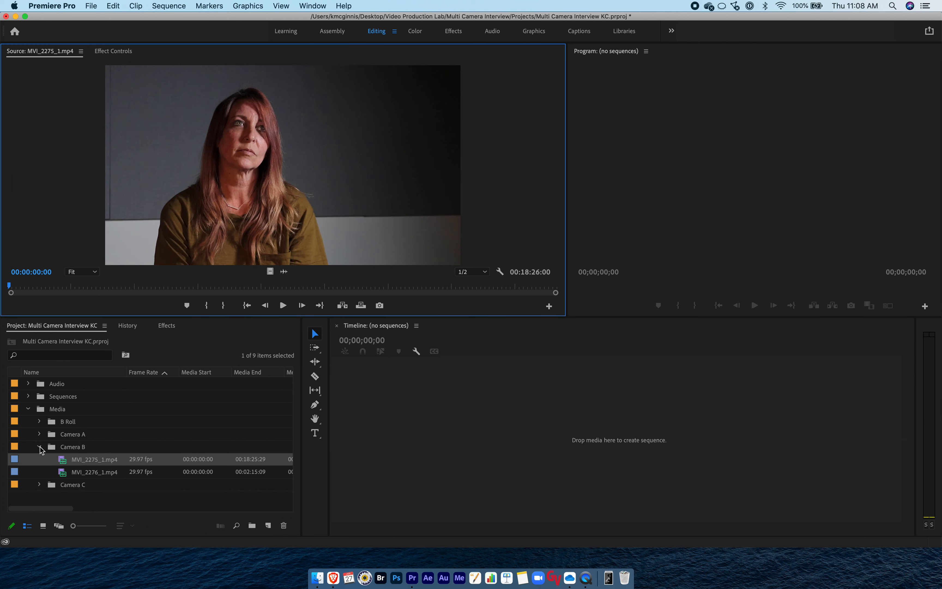
# Preview the first Camera C clip, MVI_1284_1.mp4, in the Source monitor and collapse the Camera C bin
pyautogui.click(39, 446)
pyautogui.click(39, 459)
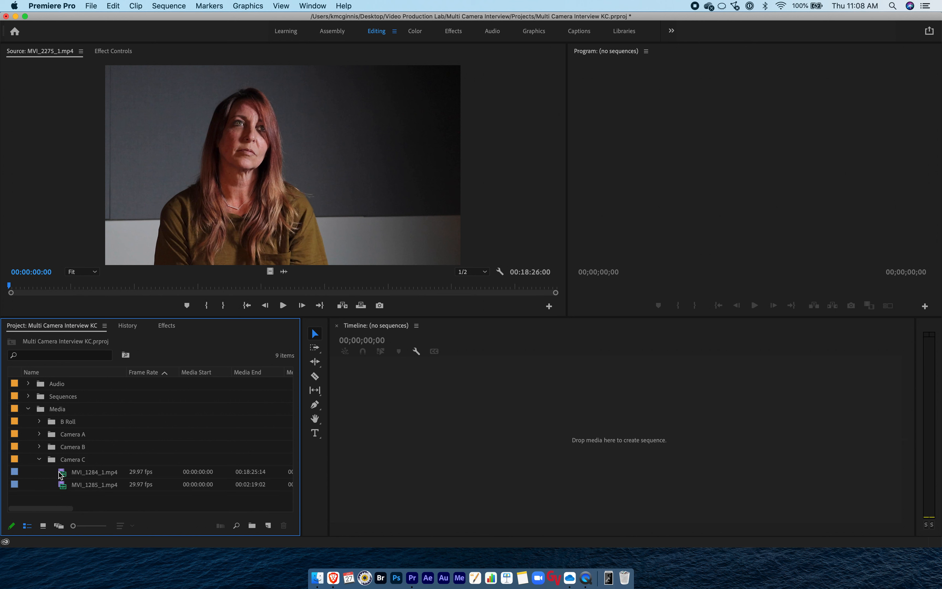
pyautogui.click(59, 474)
pyautogui.doubleClick(62, 475)
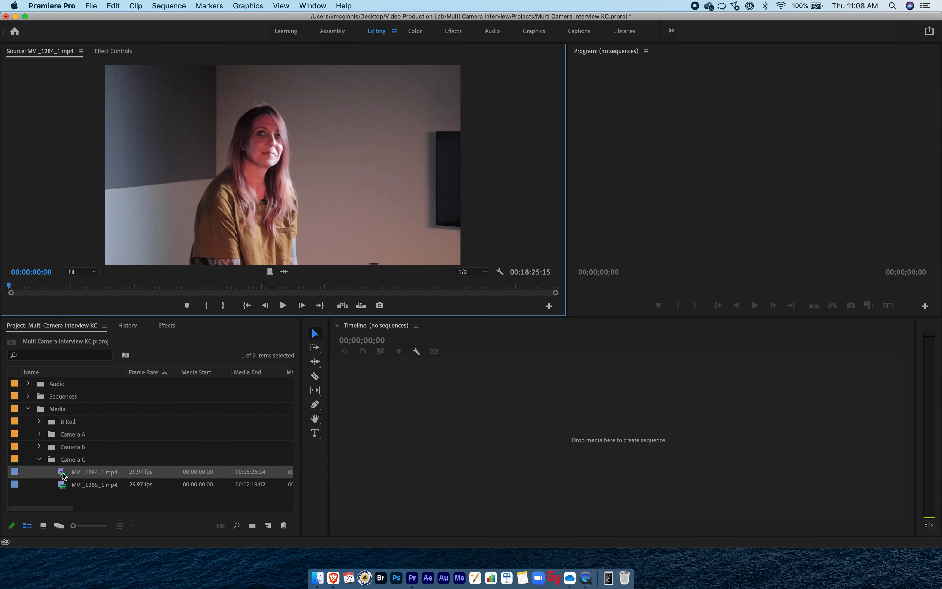
pyautogui.click(39, 460)
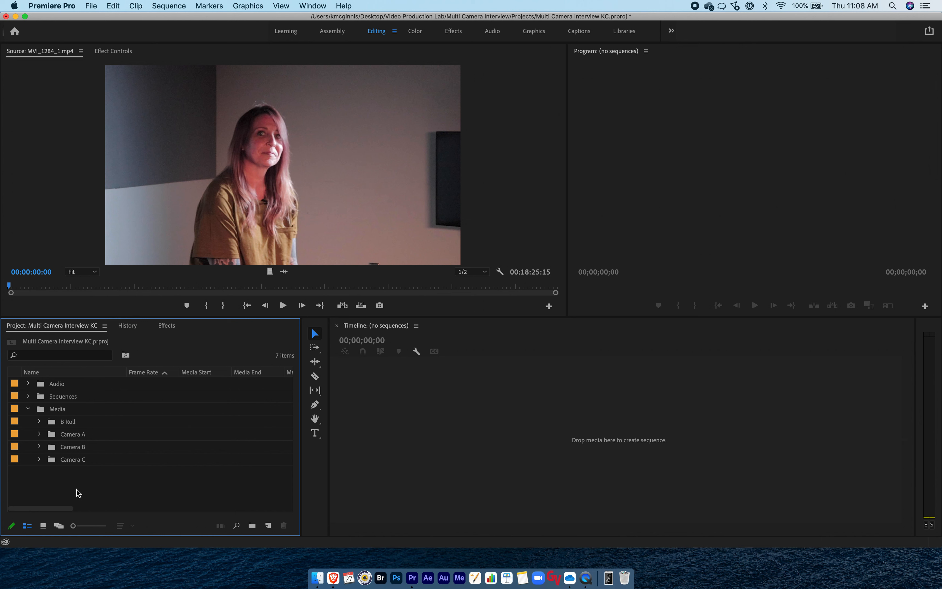
# Create a new sequence from the first Camera A clip, 13750001_1.mp4
pyautogui.click(39, 434)
pyautogui.click(61, 450)
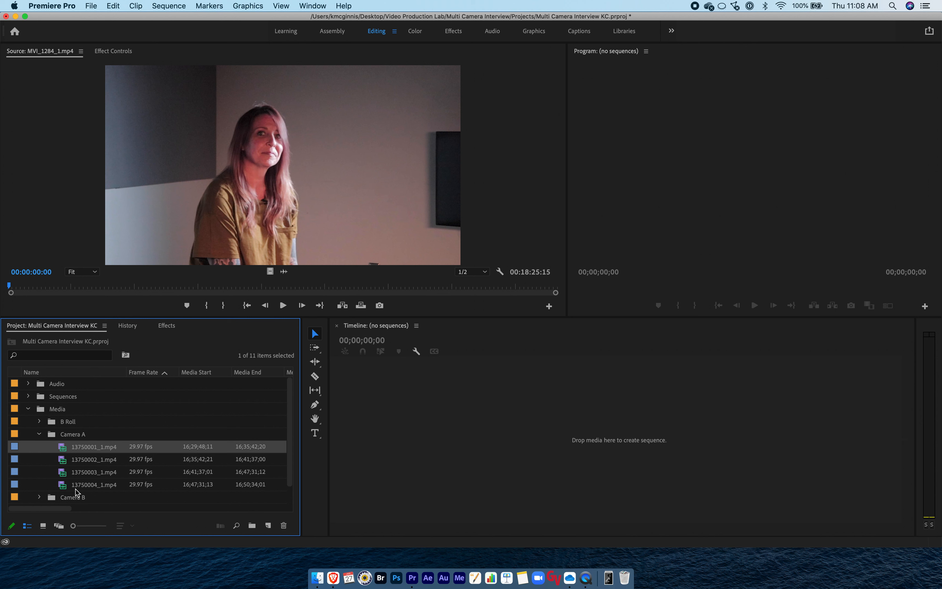
pyautogui.rightClick(63, 450)
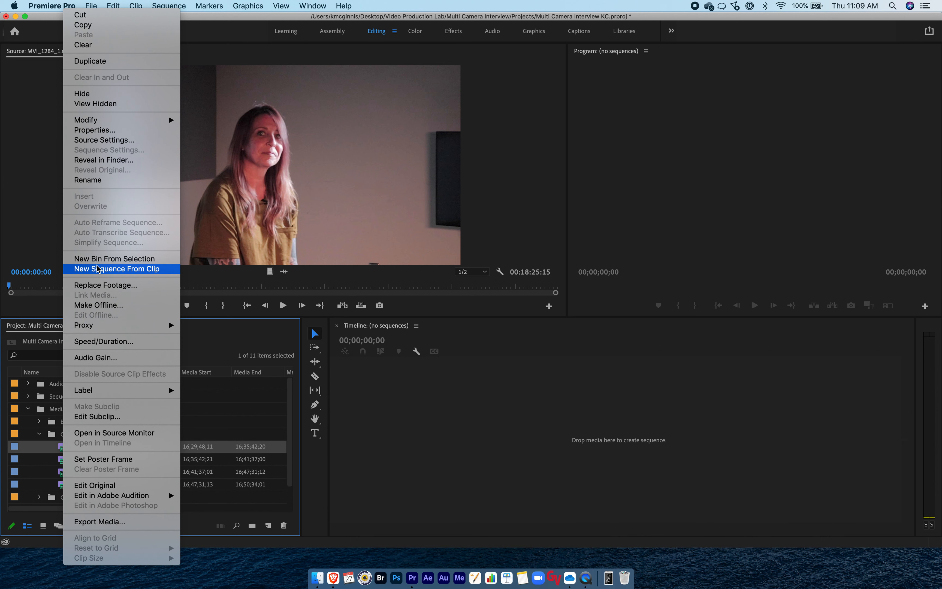
pyautogui.click(116, 269)
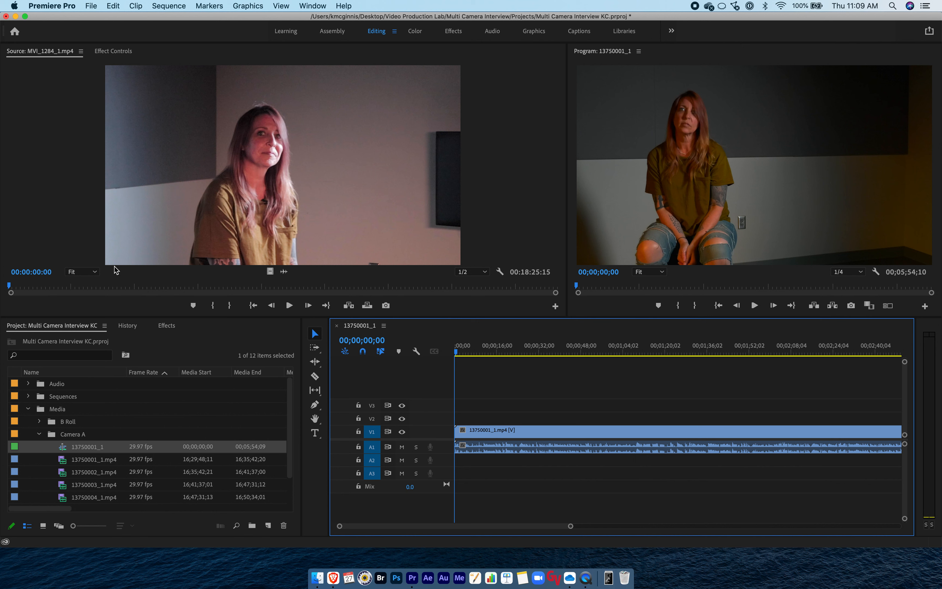
# Widen the Program monitor and move the playhead to about 00;01;09;03 in the new sequence
pyautogui.moveTo(571, 526); pyautogui.dragTo(777, 528)
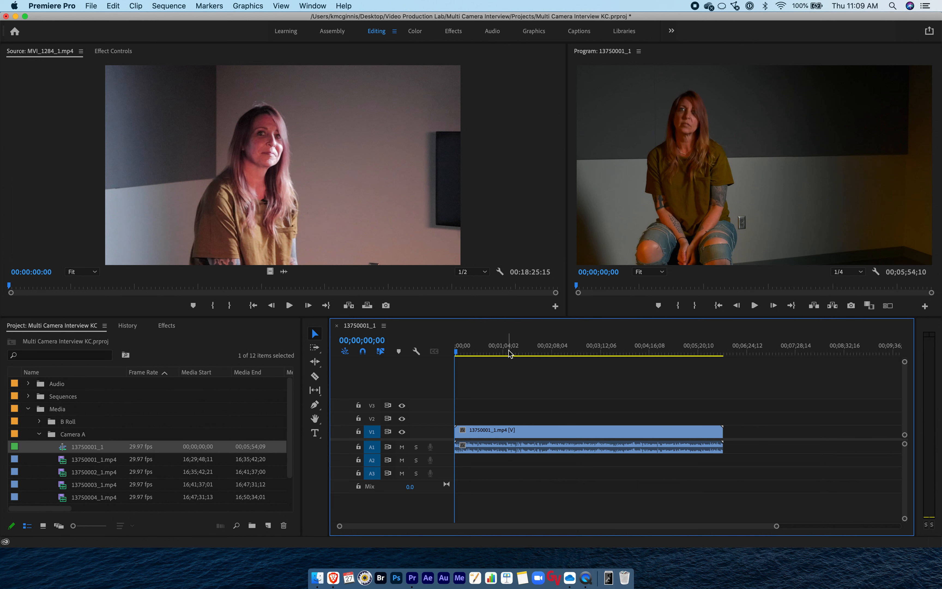
pyautogui.moveTo(566, 232); pyautogui.dragTo(310, 232)
pyautogui.moveTo(486, 352); pyautogui.dragTo(507, 354)
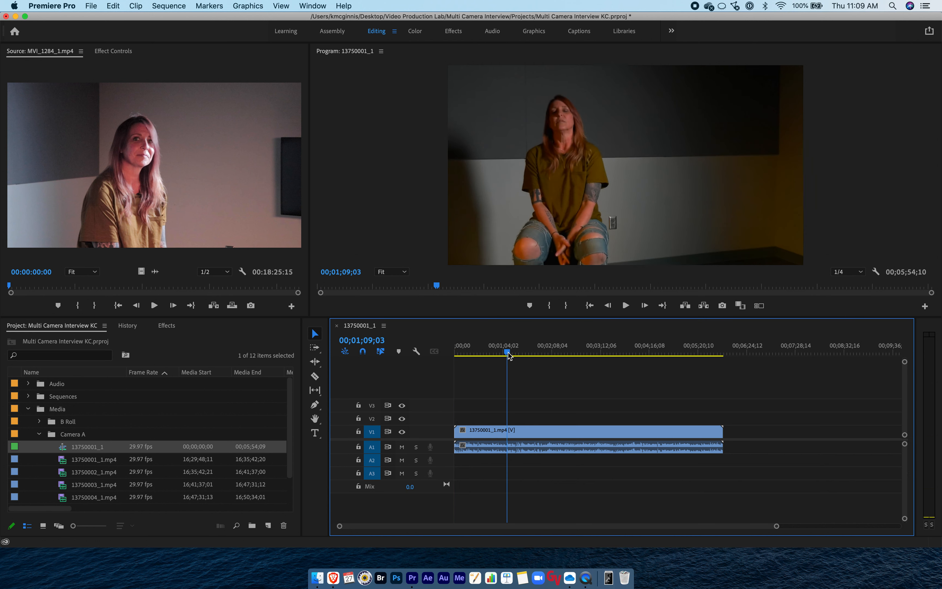
pyautogui.click(522, 432)
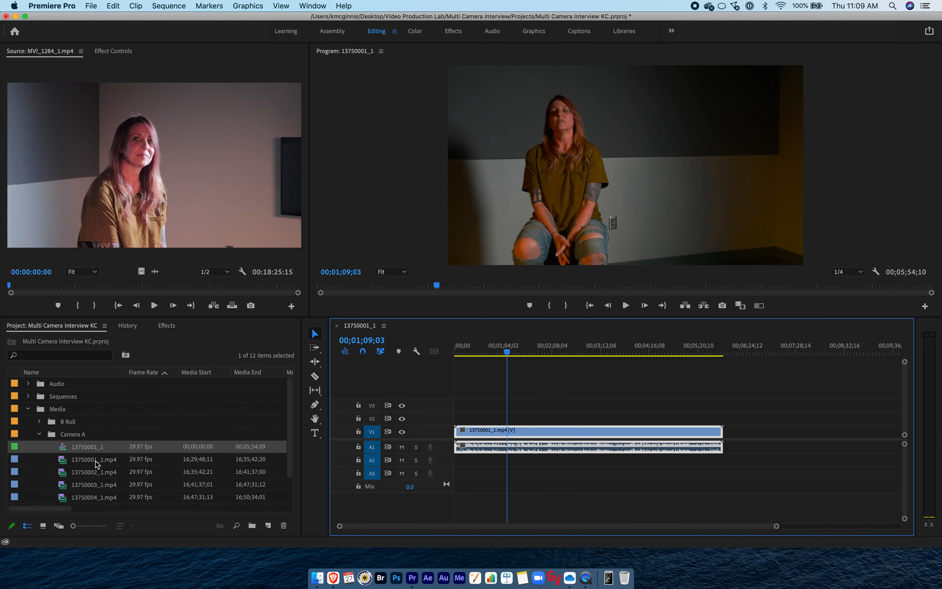
# Rename the new sequence in the Camera A bin as Camera A
pyautogui.click(88, 448)
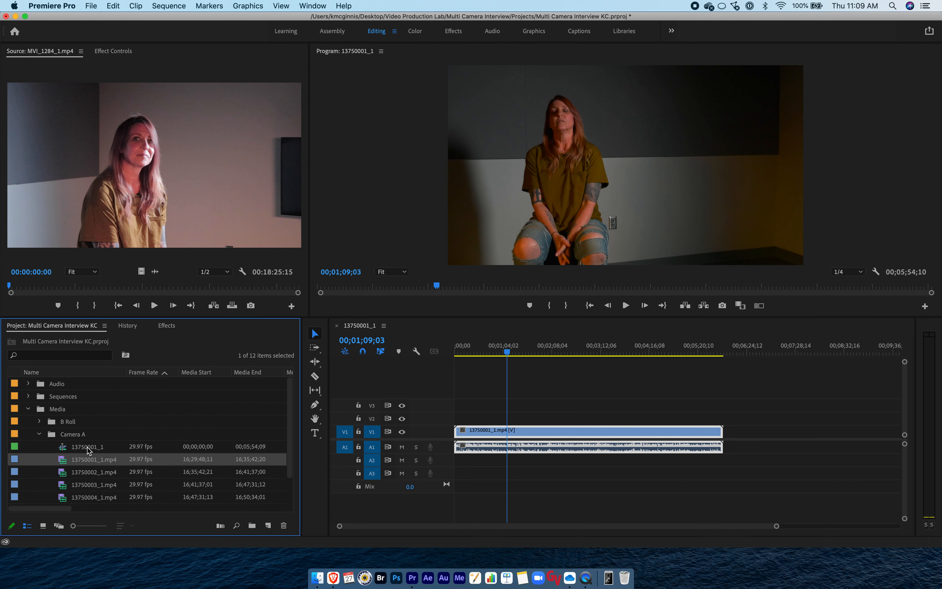
pyautogui.click(86, 463)
pyautogui.click(86, 448)
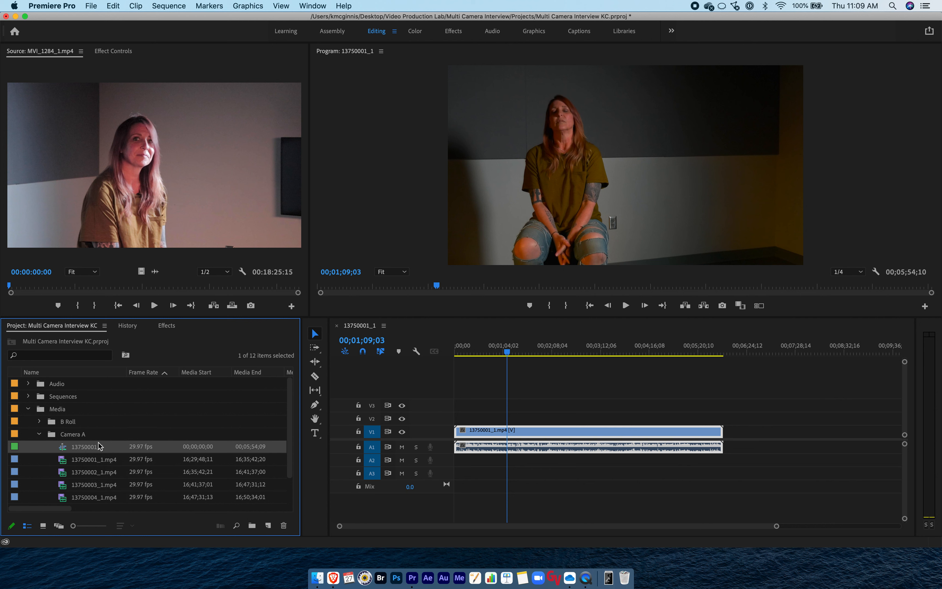
pyautogui.click(82, 448)
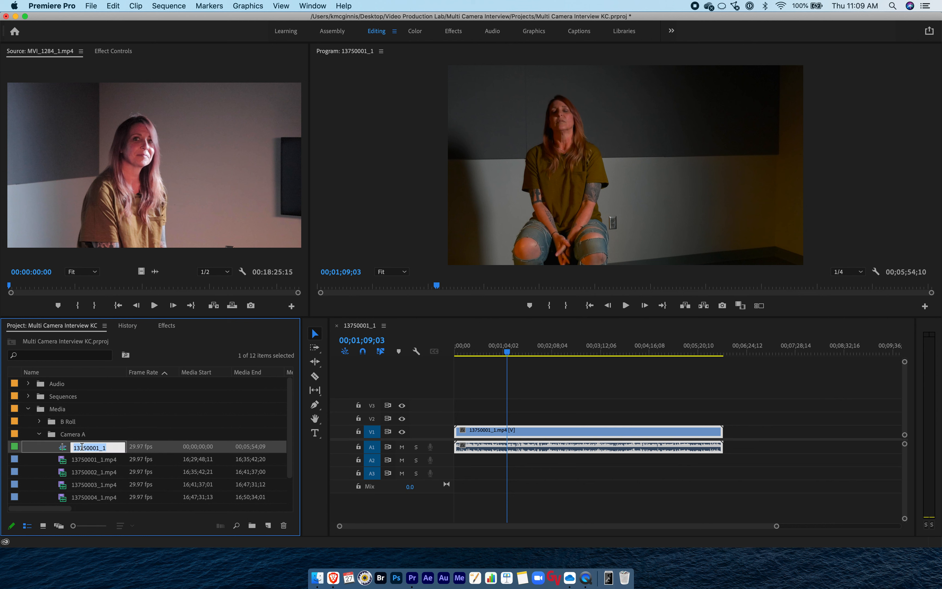
pyautogui.write('Camera A')
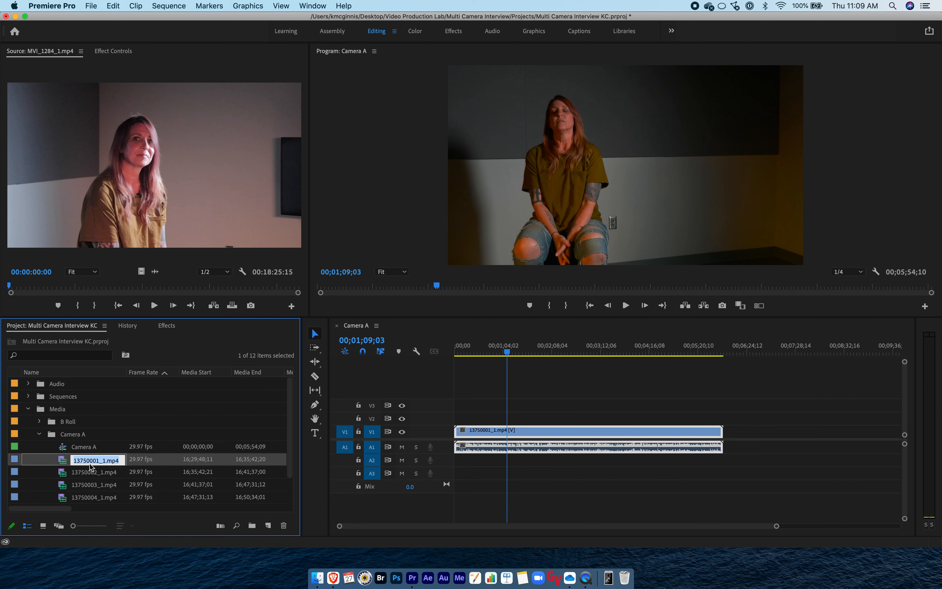
pyautogui.click(87, 449)
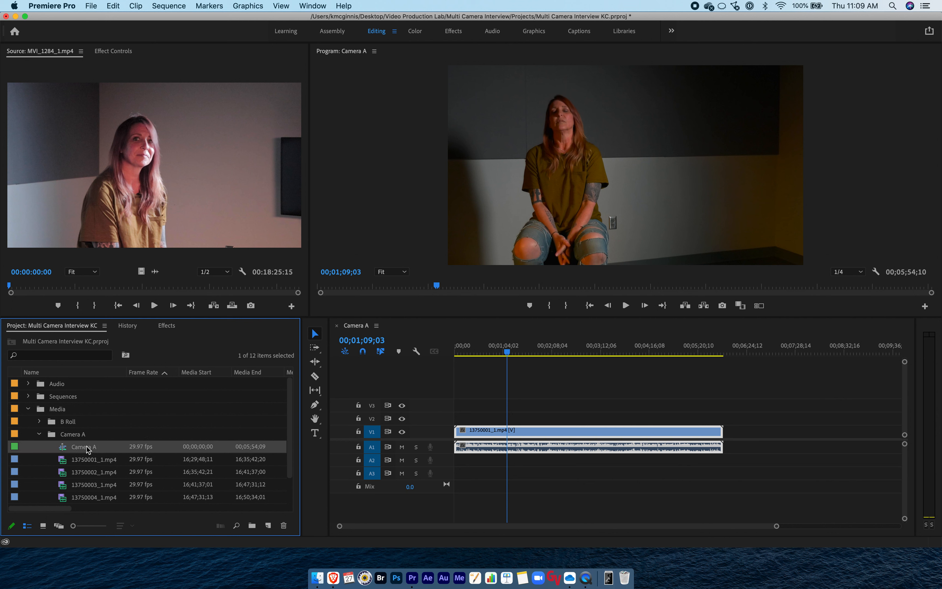
# Examine the order and the media start and end timecodes of the four Camera A clips against the sequence
pyautogui.scroll(-2, 81, 465)
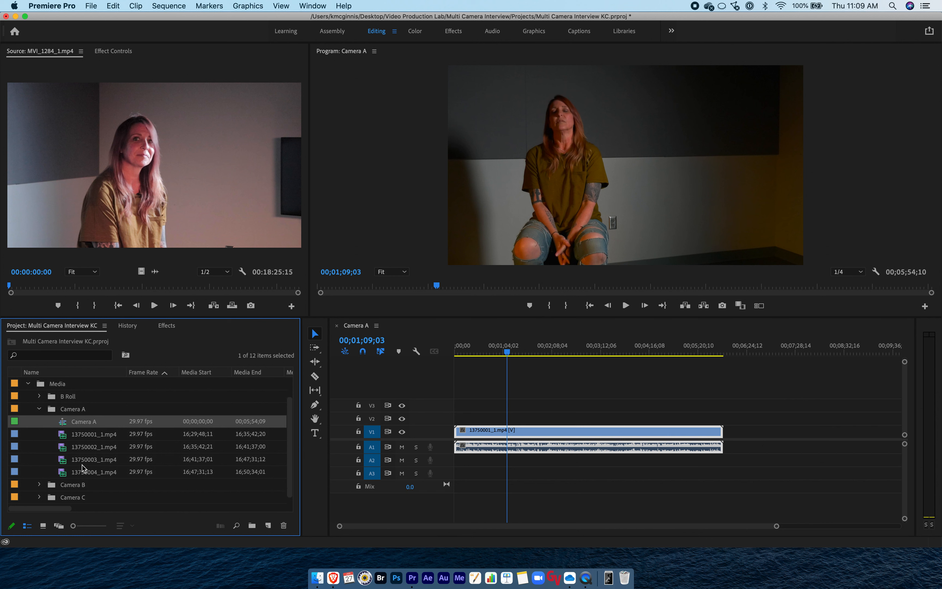
pyautogui.click(66, 435)
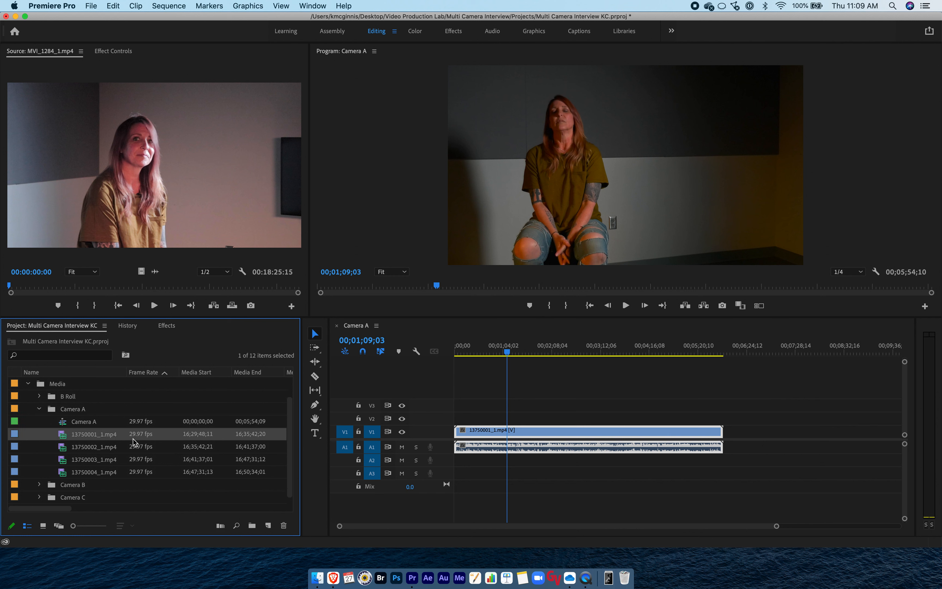
pyautogui.click(81, 447)
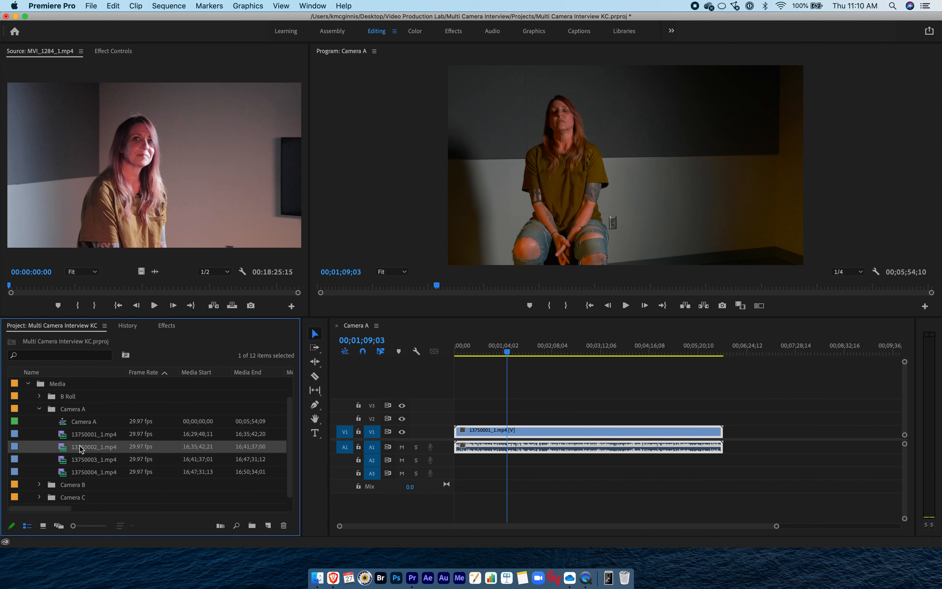
pyautogui.click(82, 462)
pyautogui.click(83, 473)
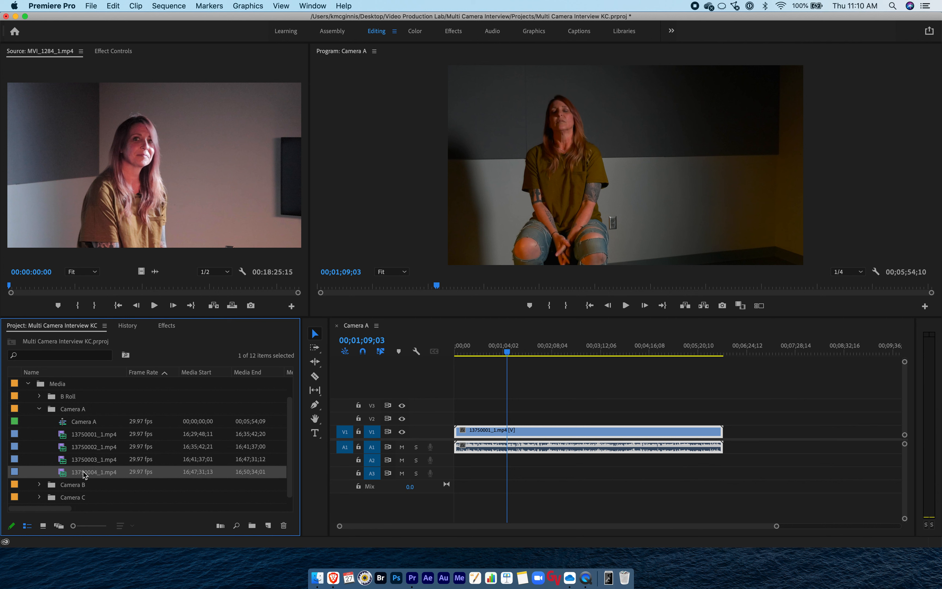
pyautogui.click(83, 448)
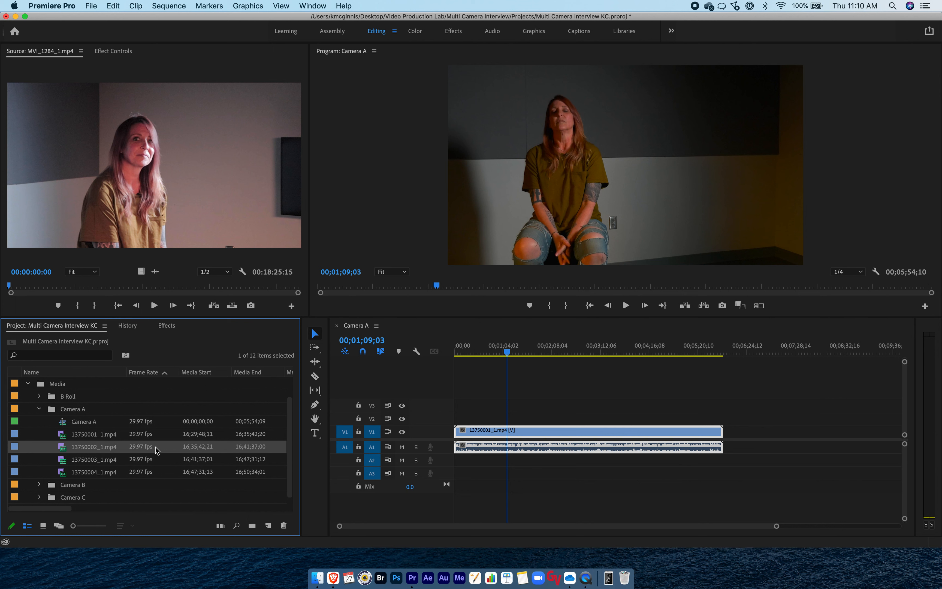
pyautogui.click(782, 532)
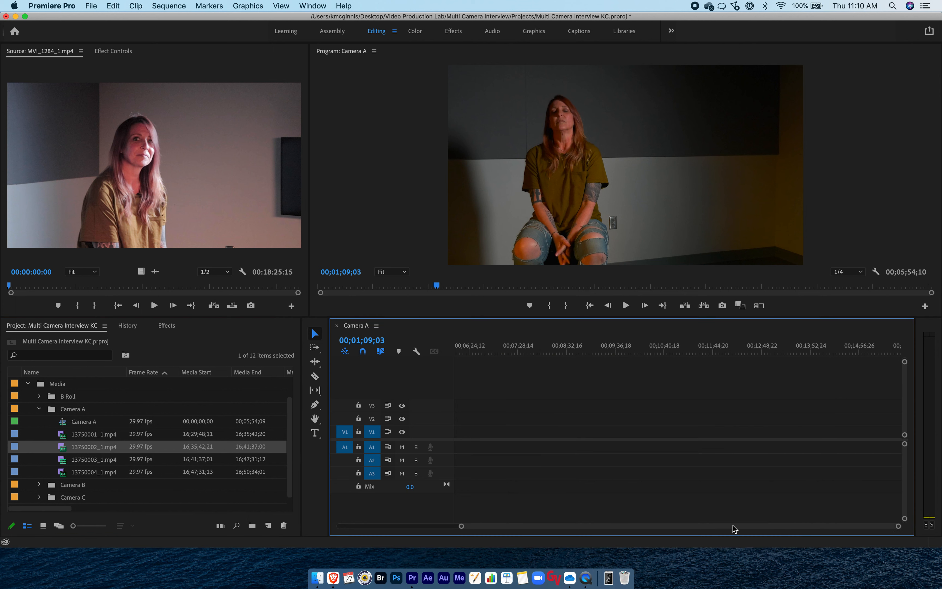
pyautogui.moveTo(776, 527); pyautogui.dragTo(900, 527)
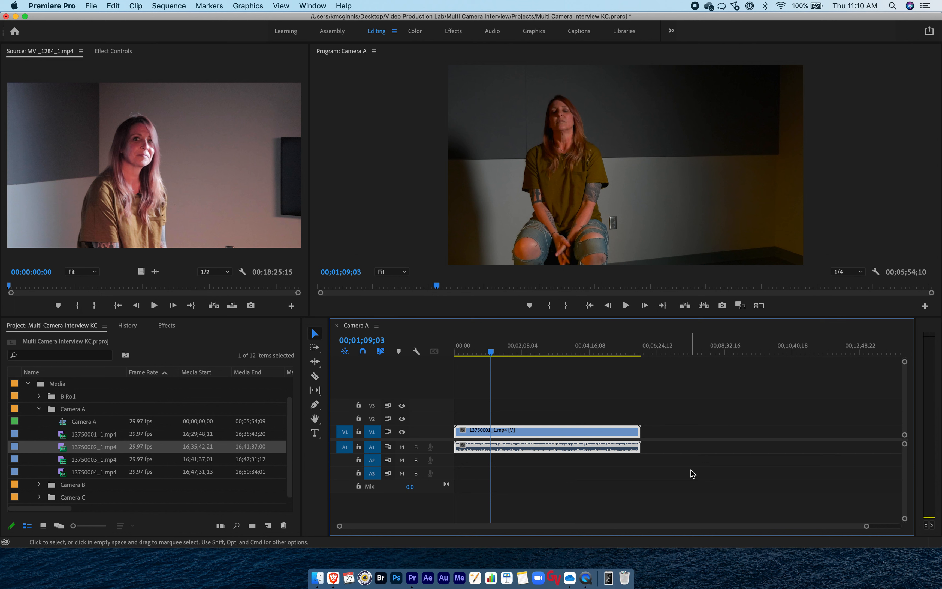
pyautogui.click(104, 438)
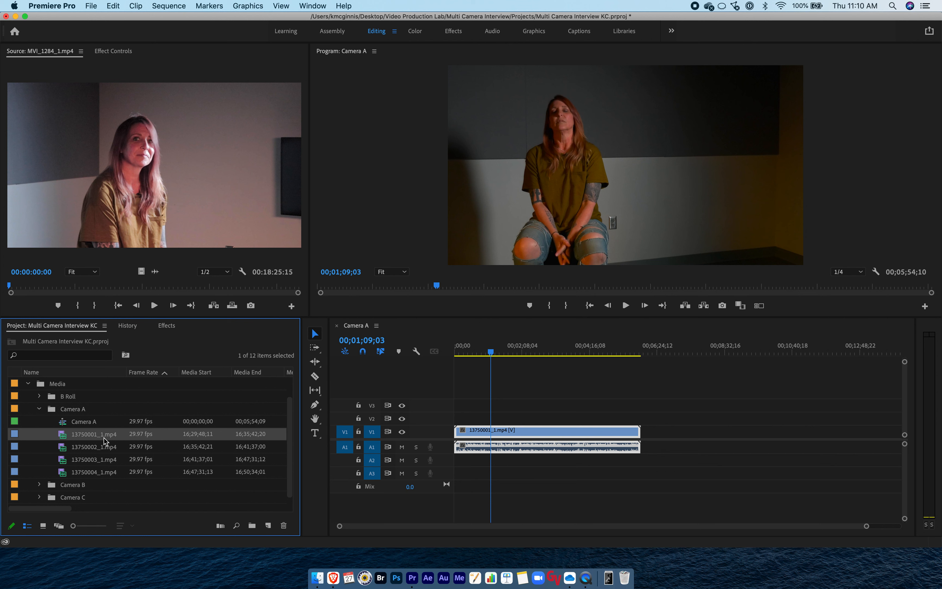
pyautogui.click(90, 451)
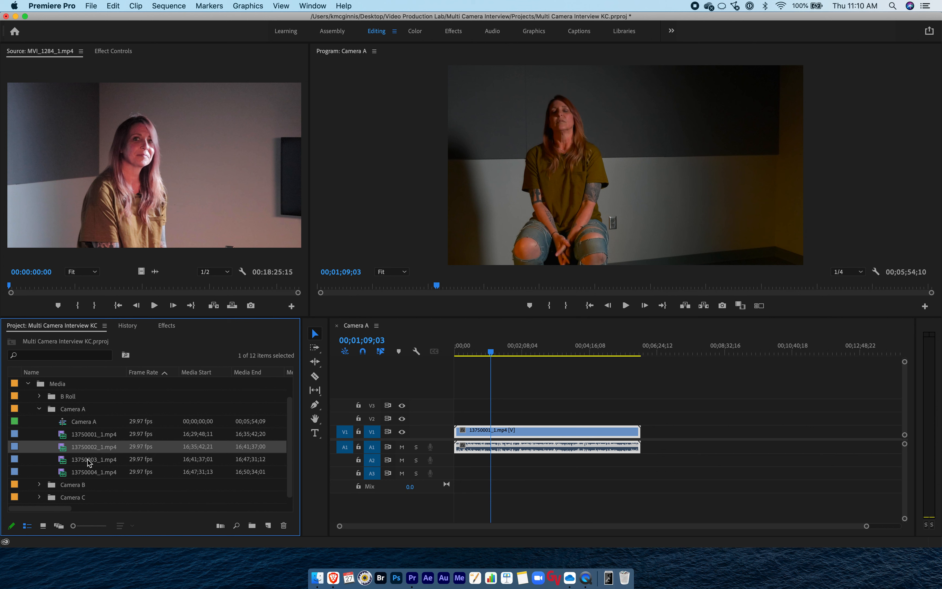
pyautogui.click(90, 460)
pyautogui.click(88, 472)
pyautogui.click(89, 437)
pyautogui.click(89, 446)
pyautogui.click(85, 463)
pyautogui.click(87, 473)
pyautogui.click(88, 447)
pyautogui.click(96, 435)
pyautogui.click(511, 416)
pyautogui.click(529, 417)
pyautogui.click(481, 436)
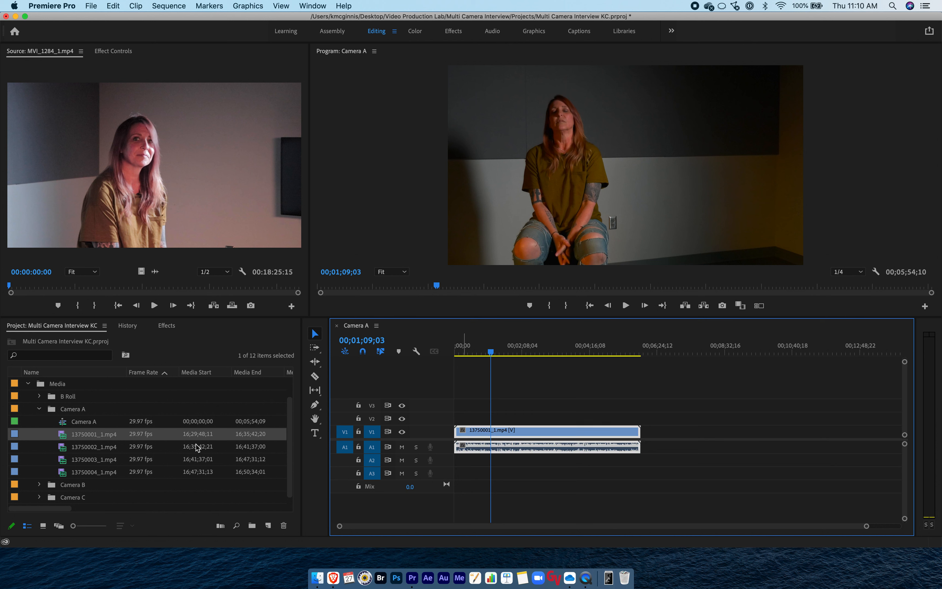
# Place 13750002_1.mp4 directly after the first clip on V1 and A1 of the Camera A sequence and play across the join
pyautogui.click(93, 448)
pyautogui.moveTo(328, 425); pyautogui.dragTo(643, 437)
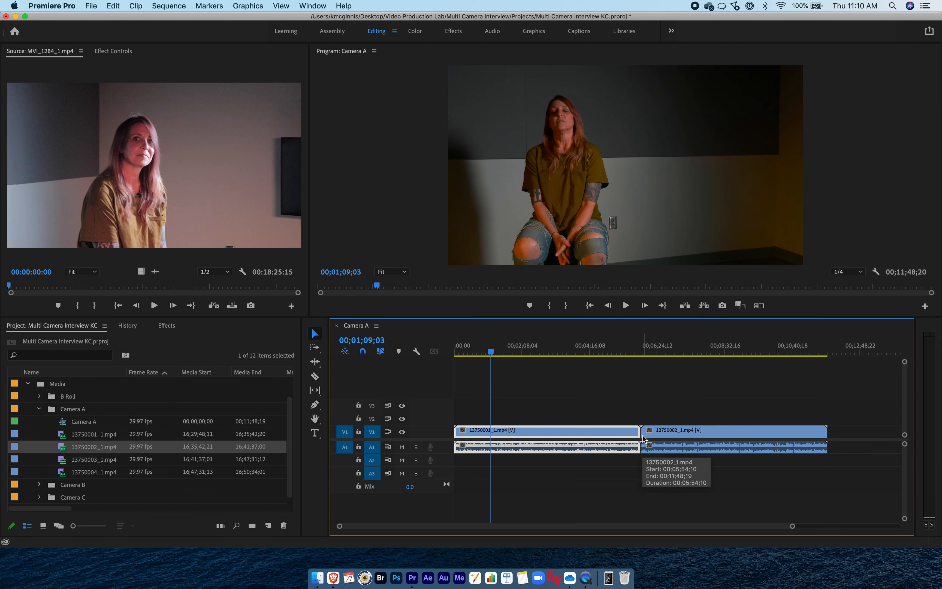
pyautogui.moveTo(792, 525); pyautogui.dragTo(735, 526)
pyautogui.click(697, 349)
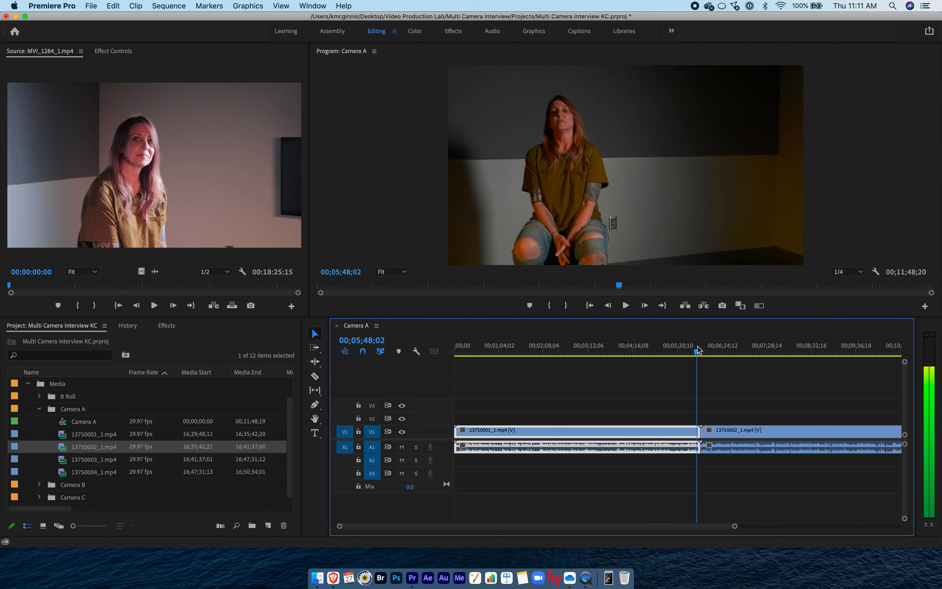
pyautogui.moveTo(699, 349); pyautogui.dragTo(700, 349)
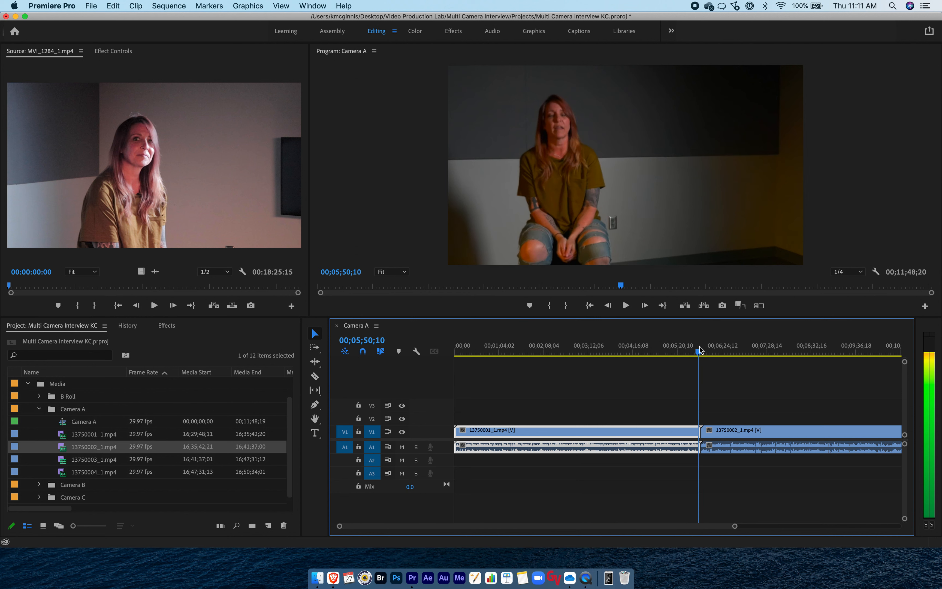
pyautogui.click(626, 305)
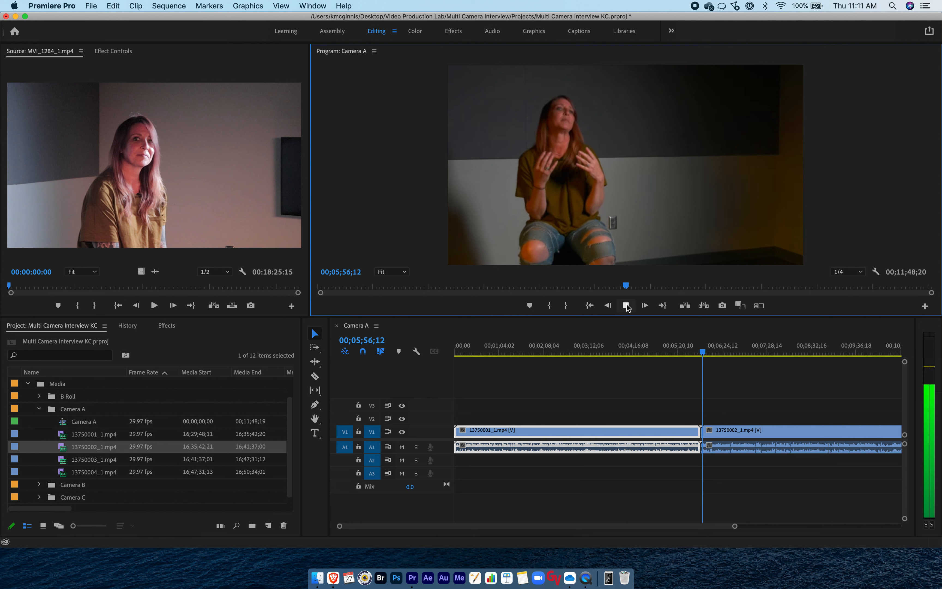
pyautogui.click(626, 305)
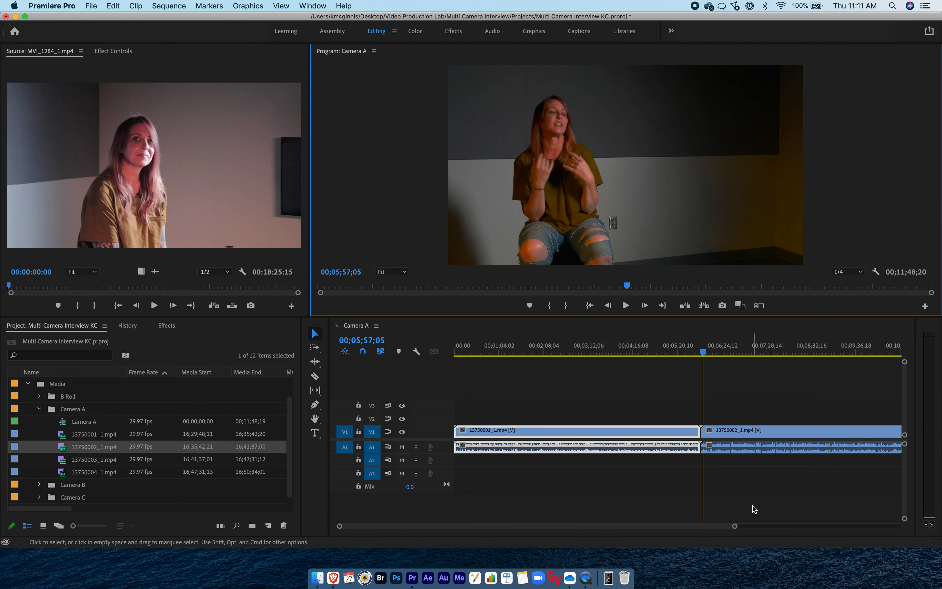
pyautogui.click(745, 436)
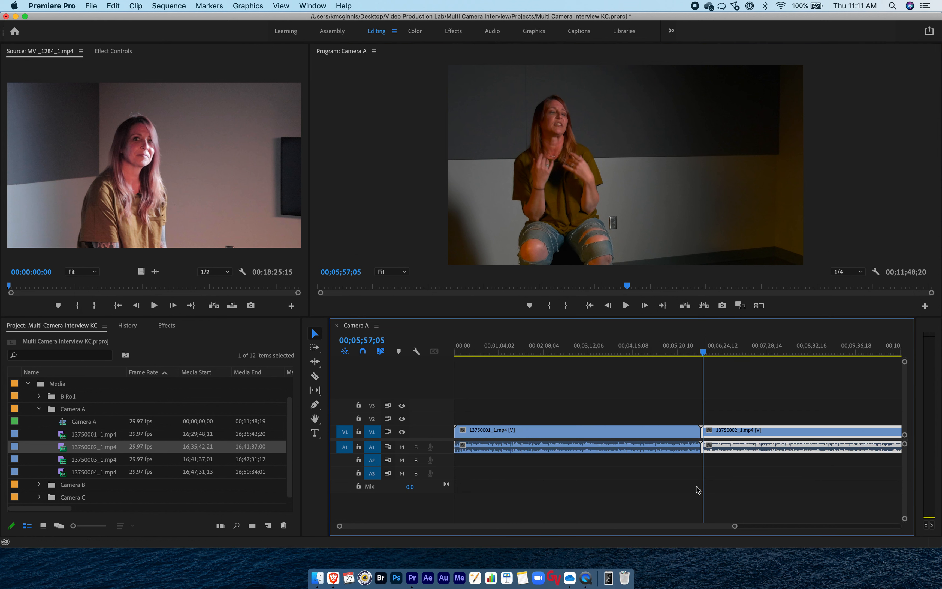
pyautogui.click(659, 418)
# Append 13750003_1.mp4 and 13750004_1.mp4 end to end after the second clip in the Camera A sequence and save the project
pyautogui.moveTo(735, 527); pyautogui.dragTo(909, 517)
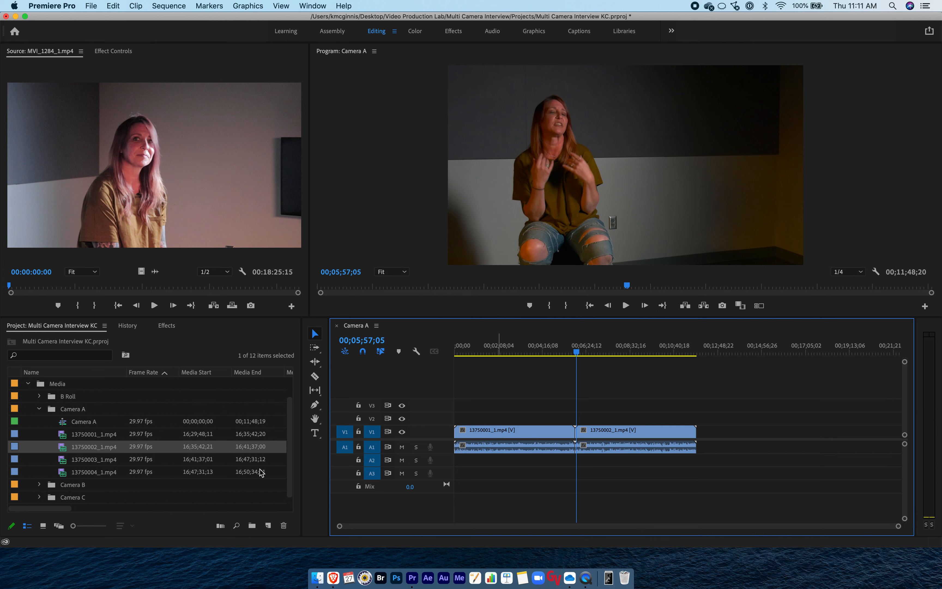
pyautogui.click(105, 459)
pyautogui.moveTo(68, 462); pyautogui.dragTo(702, 434)
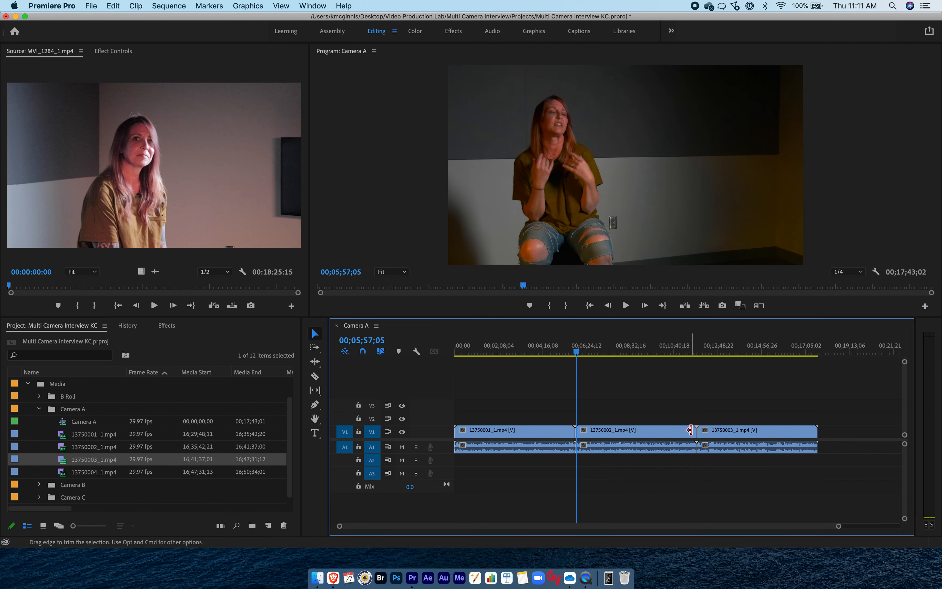
pyautogui.moveTo(111, 474); pyautogui.dragTo(822, 444)
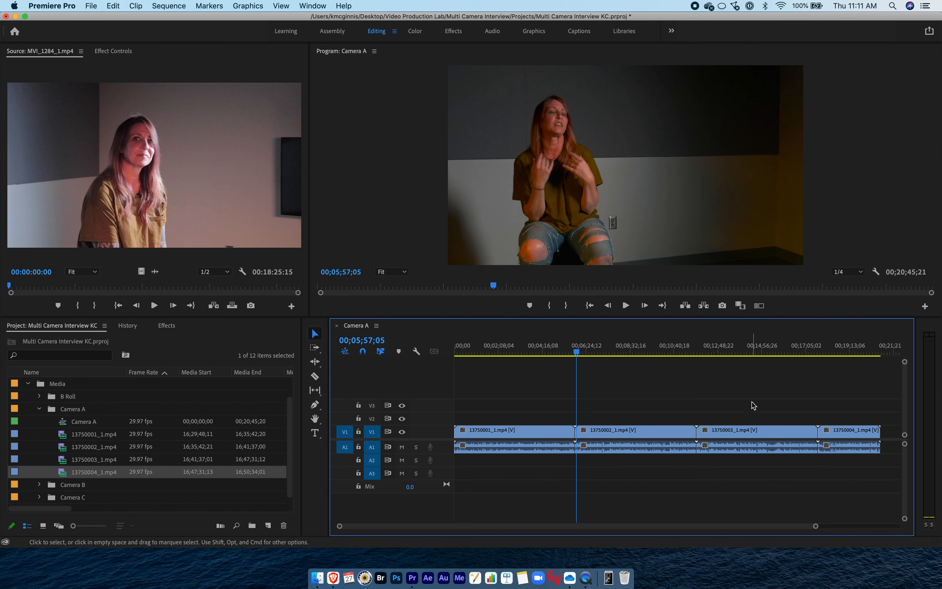
pyautogui.press('super+s')
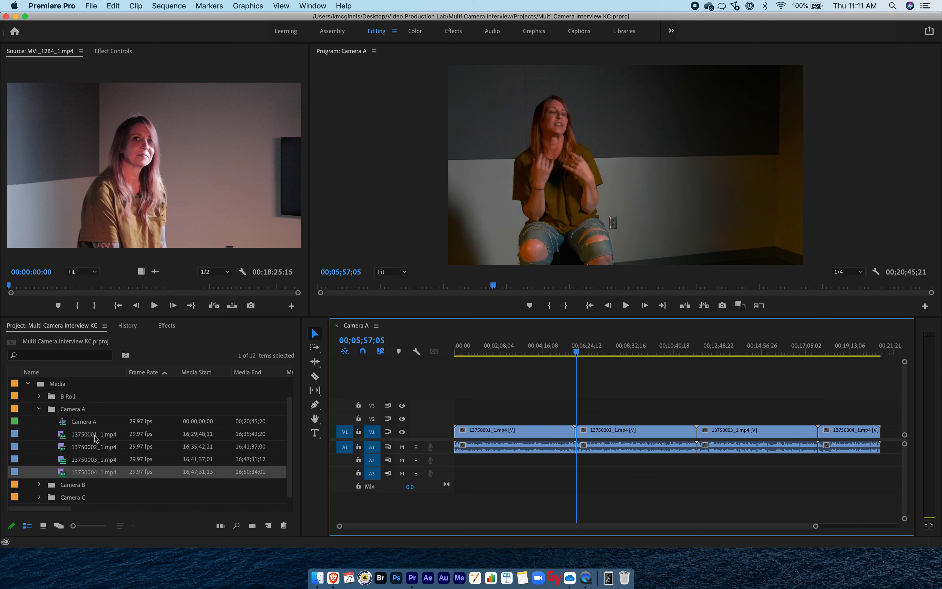
pyautogui.scroll(2, 96, 438)
pyautogui.moveTo(502, 401); pyautogui.dragTo(846, 477)
pyautogui.click(494, 408)
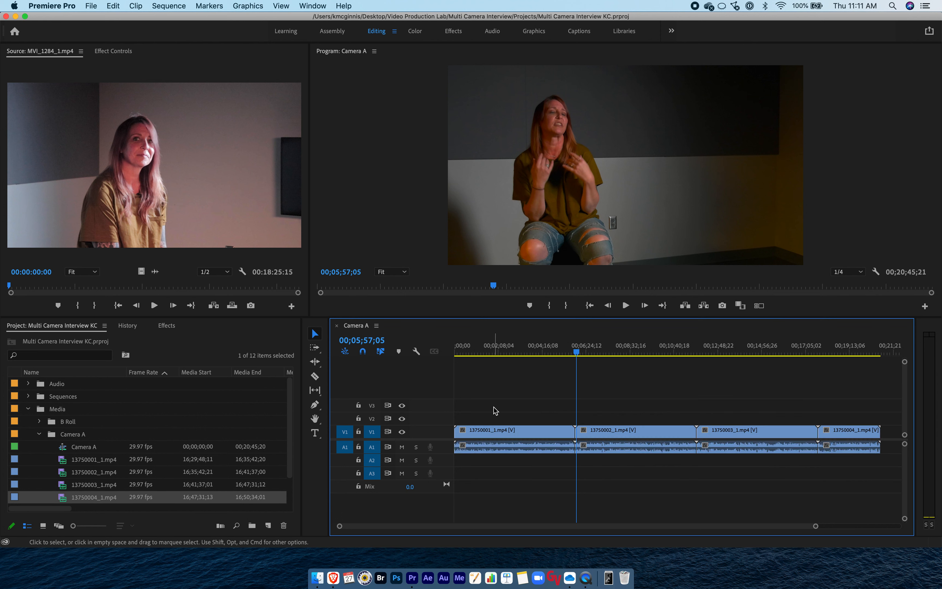
# Move the Camera A sequence from the Camera A bin into the Sequences bin and collapse the Camera A bin
pyautogui.click(90, 447)
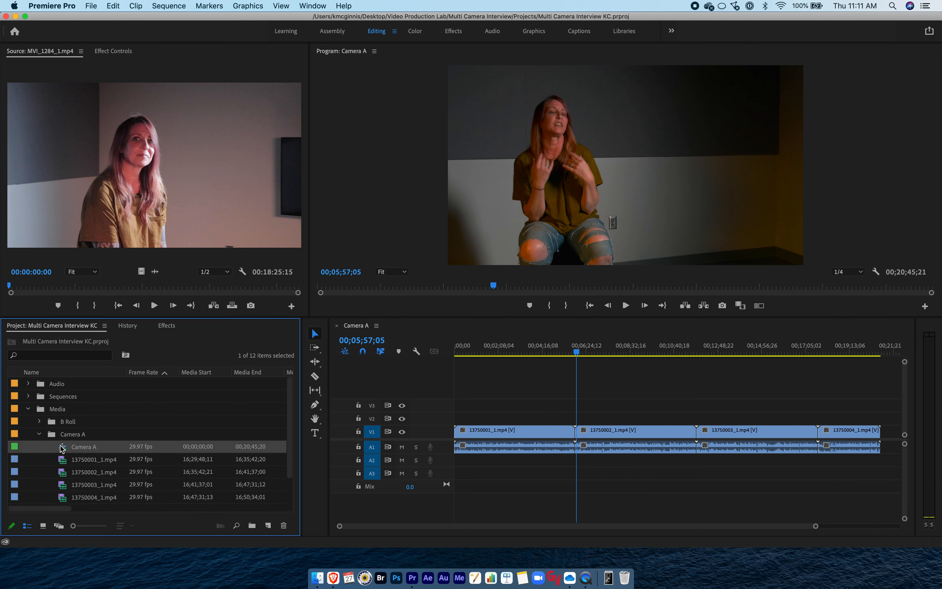
pyautogui.moveTo(63, 450); pyautogui.dragTo(62, 397)
pyautogui.click(39, 435)
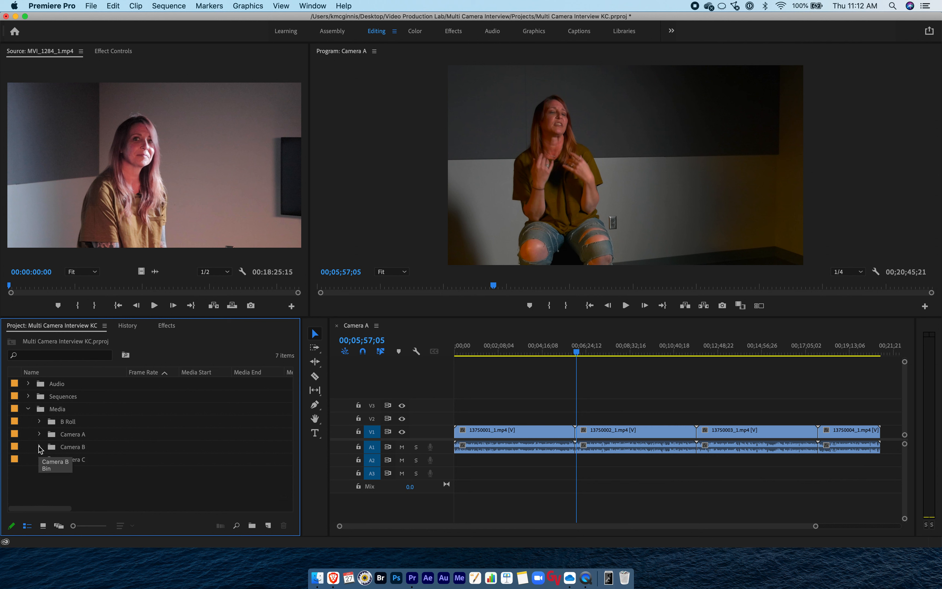
# Create a new sequence from the clip MVI_2275_1.mp4 in the Camera B bin
pyautogui.click(60, 464)
pyautogui.click(63, 448)
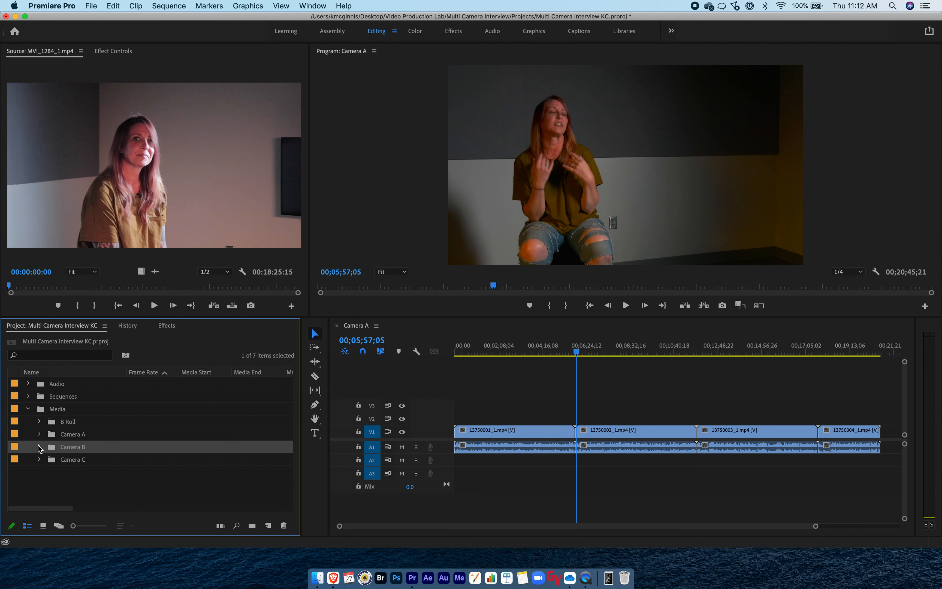
pyautogui.click(39, 446)
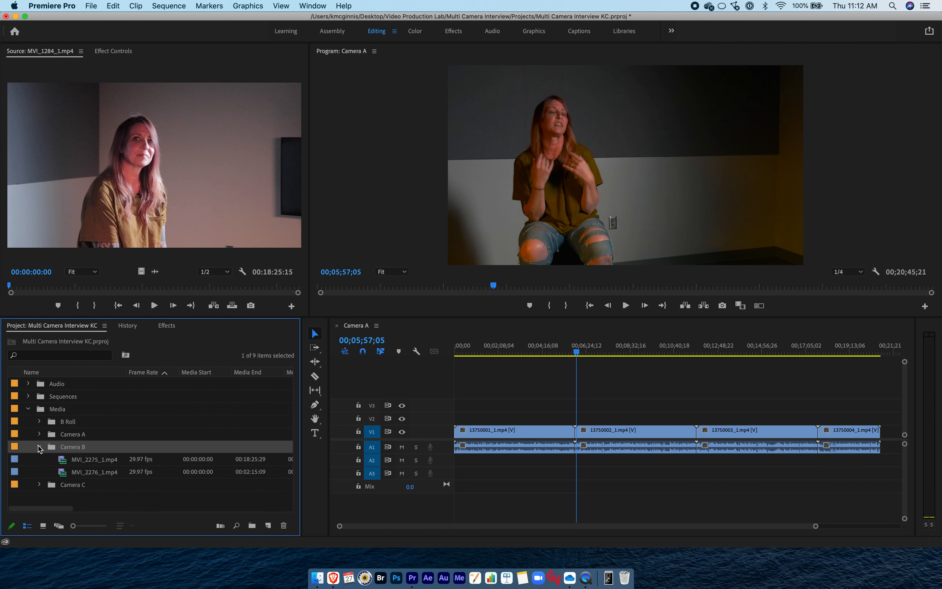
pyautogui.click(83, 463)
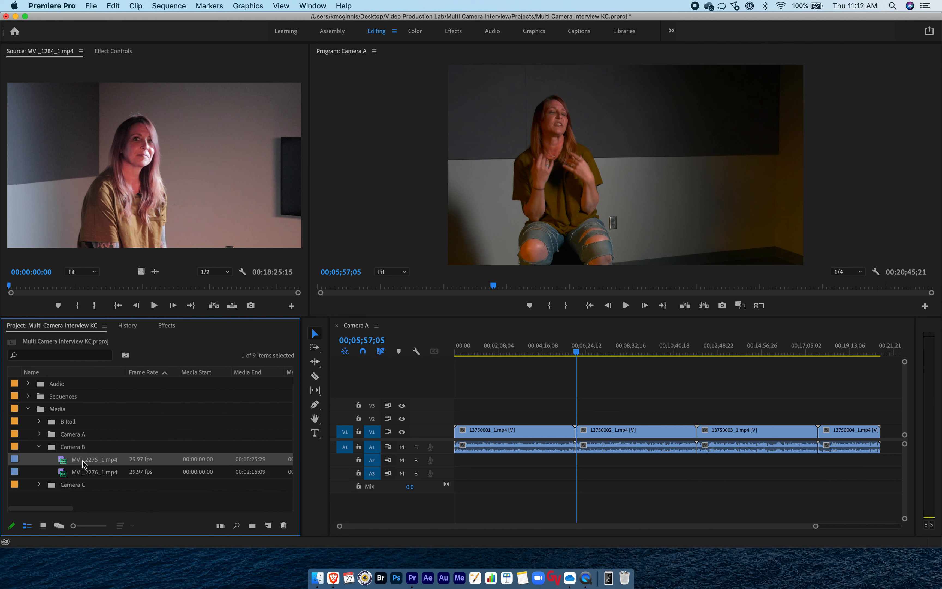
pyautogui.rightClick(64, 465)
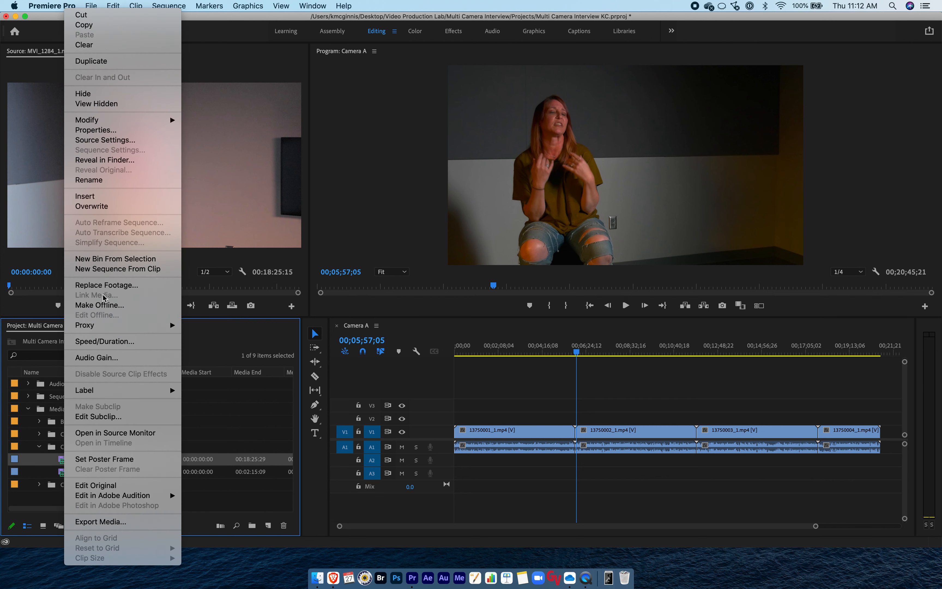
pyautogui.click(107, 272)
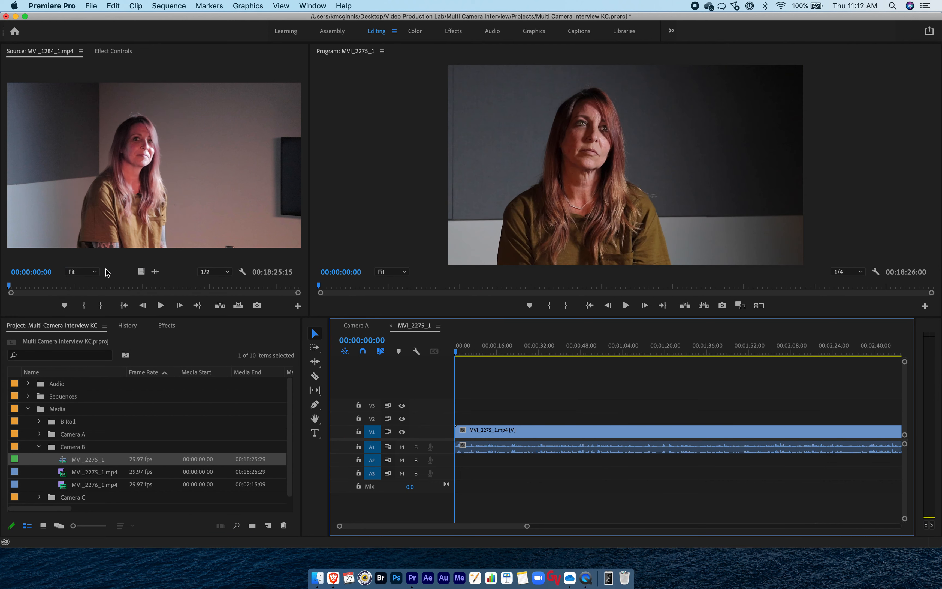
# Rename the new sequence in the Camera B bin as Camera B
pyautogui.moveTo(86, 462)
pyautogui.click(85, 460)
pyautogui.write('c')
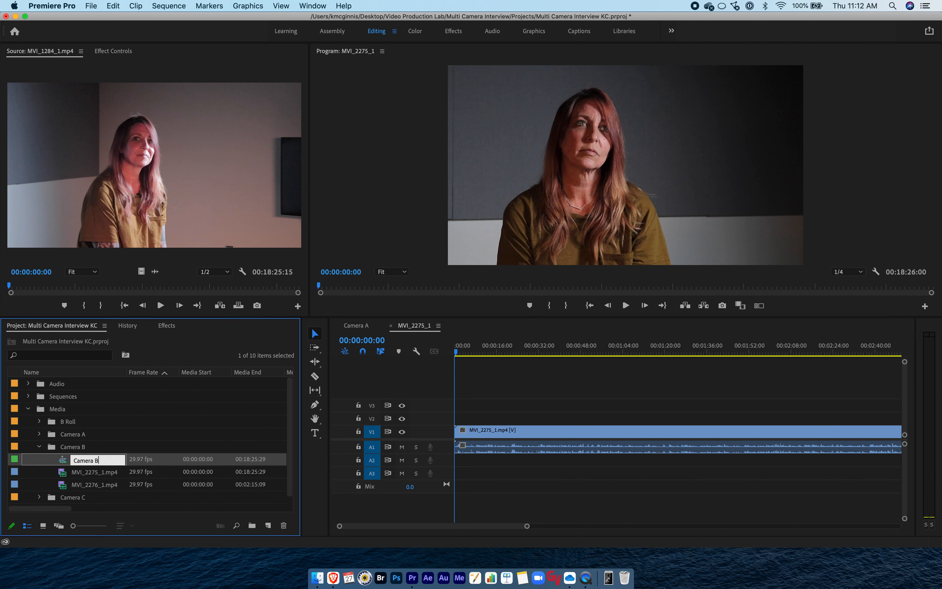
pyautogui.write('amera B')
pyautogui.press('Tab')
# Append MVI_2276_1.mp4 directly after the first clip on V1 and A1 of the Camera B sequence
pyautogui.moveTo(527, 529); pyautogui.dragTo(925, 526)
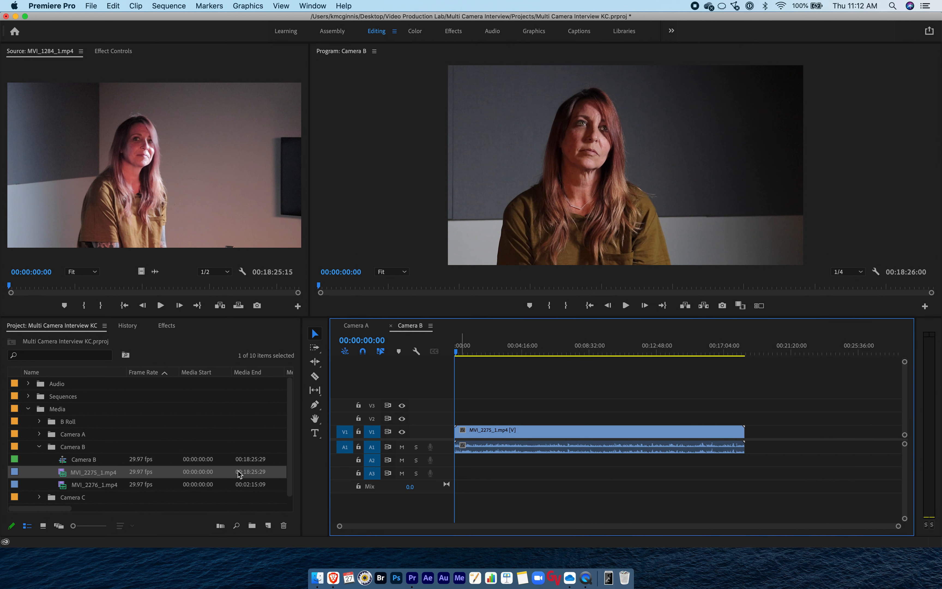
pyautogui.click(85, 483)
pyautogui.moveTo(396, 475); pyautogui.dragTo(745, 438)
# Move the Camera B sequence into the Sequences bin and collapse the Camera B bin
pyautogui.click(81, 460)
pyautogui.moveTo(81, 464); pyautogui.dragTo(42, 398)
pyautogui.click(39, 446)
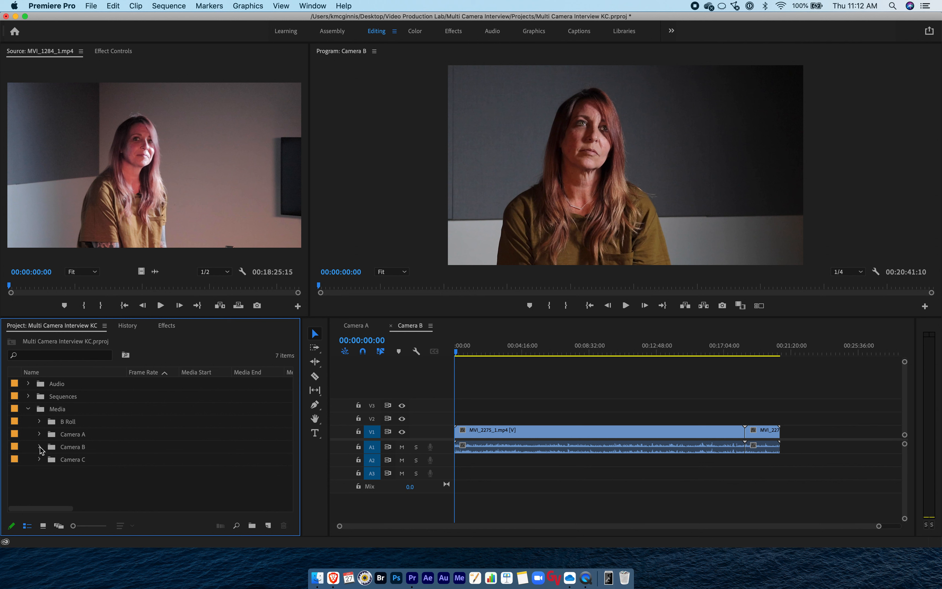
# Create a new sequence from MVI_1284_1.mp4 in the Camera C bin and name it Camera C
pyautogui.click(39, 459)
pyautogui.click(85, 473)
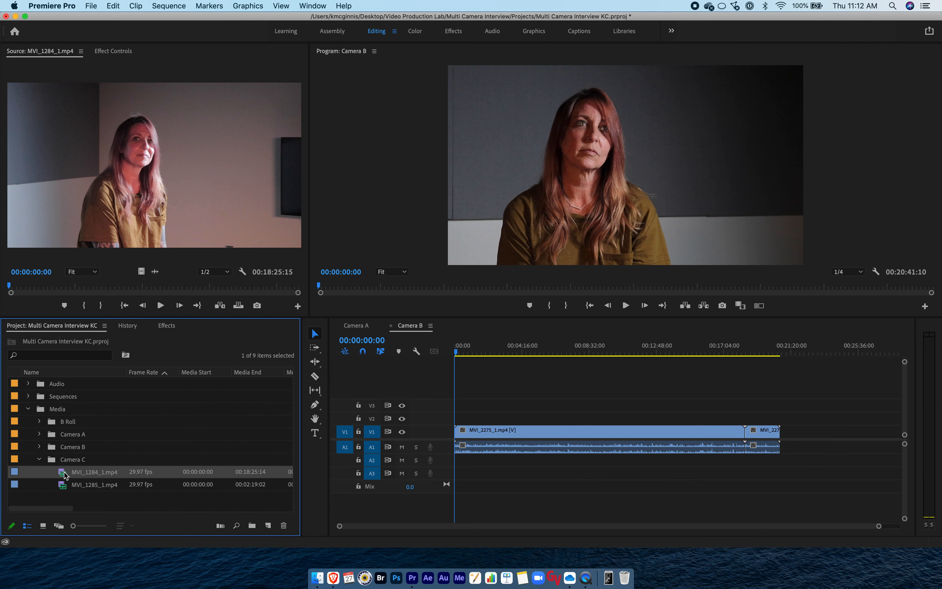
pyautogui.rightClick(63, 474)
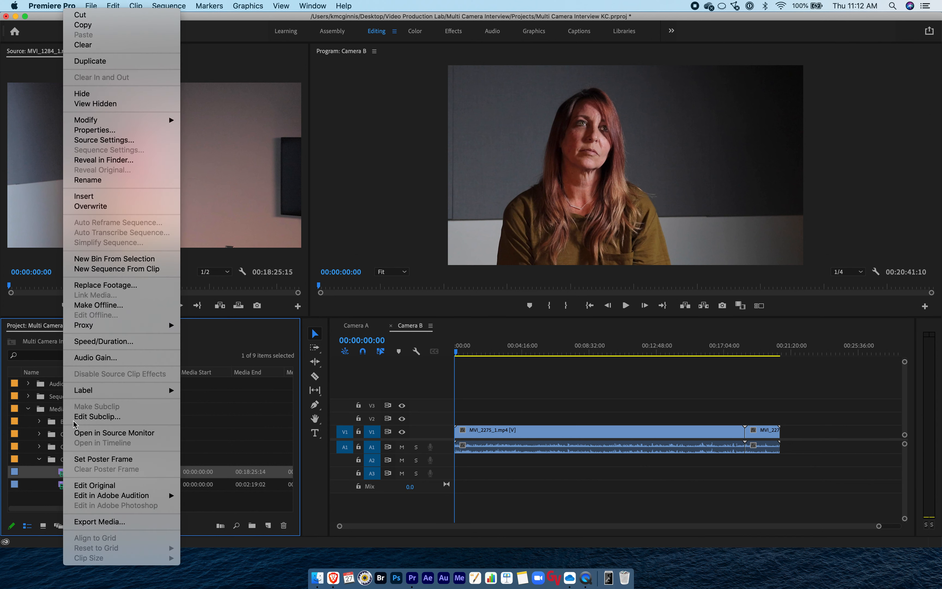
pyautogui.click(111, 267)
pyautogui.click(101, 472)
pyautogui.write('camera C')
pyautogui.press('Return')
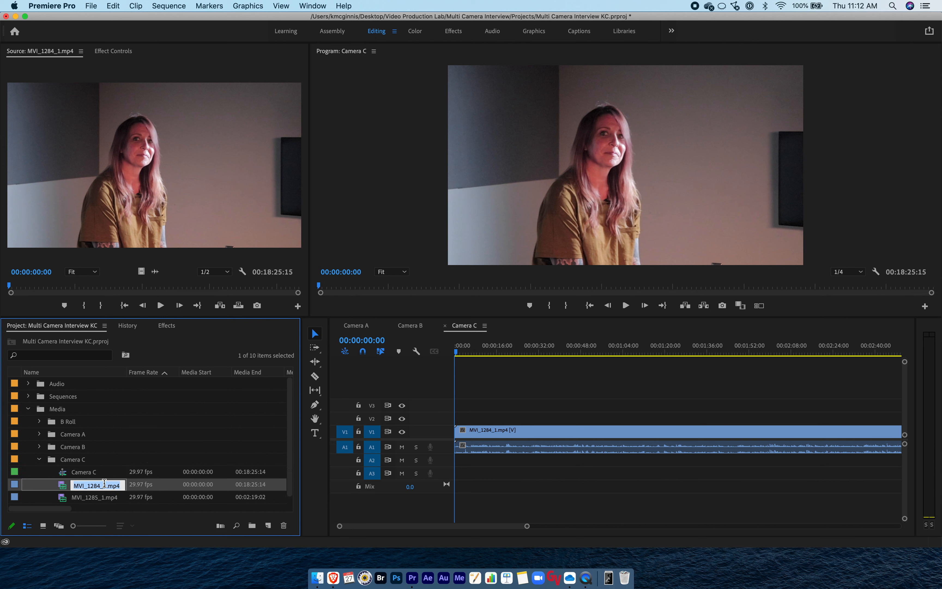
# Append MVI_1285_1.mp4 directly after the first clip in the Camera C sequence and save the project
pyautogui.moveTo(528, 526); pyautogui.dragTo(896, 526)
pyautogui.moveTo(73, 498); pyautogui.dragTo(766, 453)
pyautogui.press('super+s')
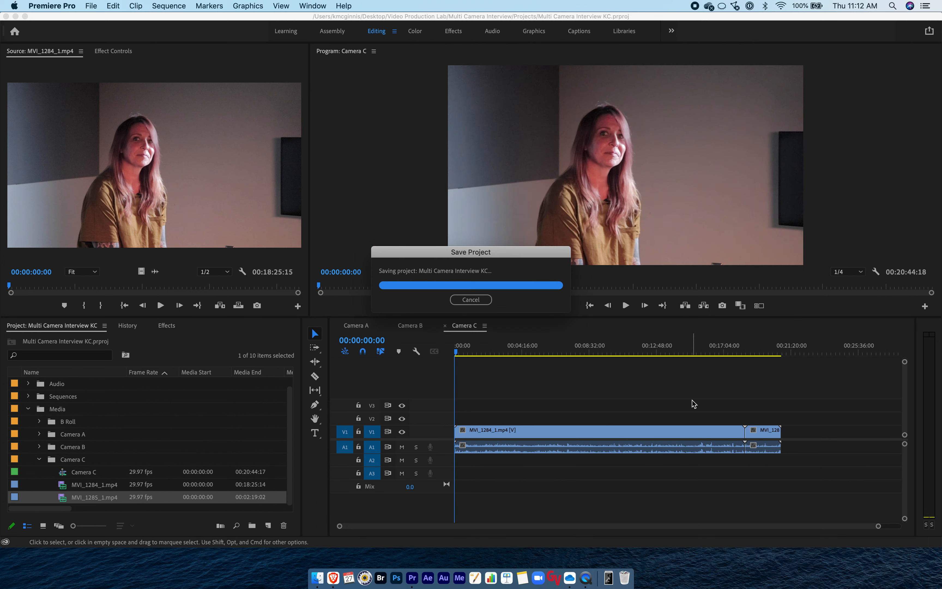
# Move the Camera C sequence into the Sequences bin and collapse the Camera C bin
pyautogui.click(63, 473)
pyautogui.moveTo(63, 475); pyautogui.dragTo(44, 398)
pyautogui.click(39, 460)
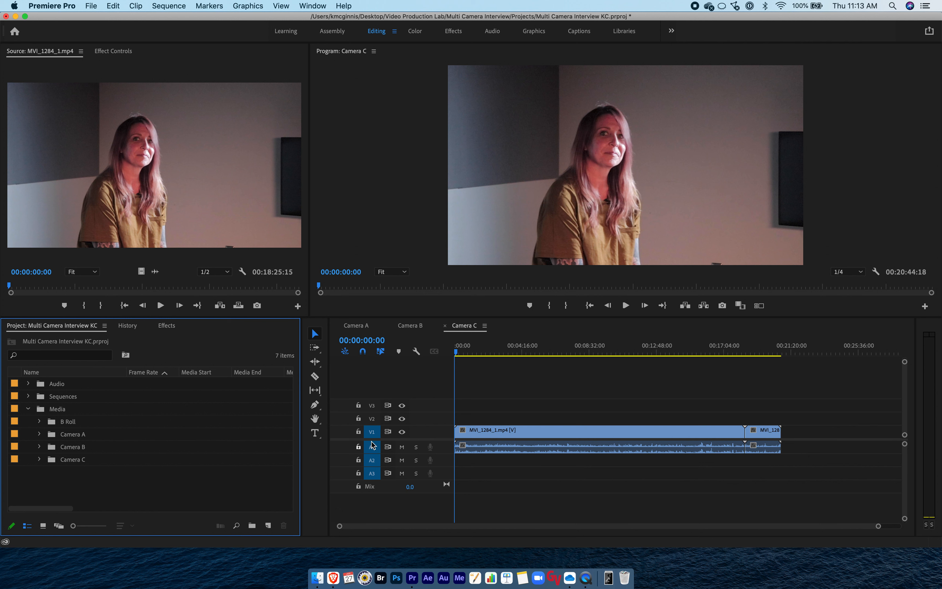
# Compare the clip layout of the Camera A, Camera B and Camera C sequences and view a frame within Camera A's first clip
pyautogui.click(490, 403)
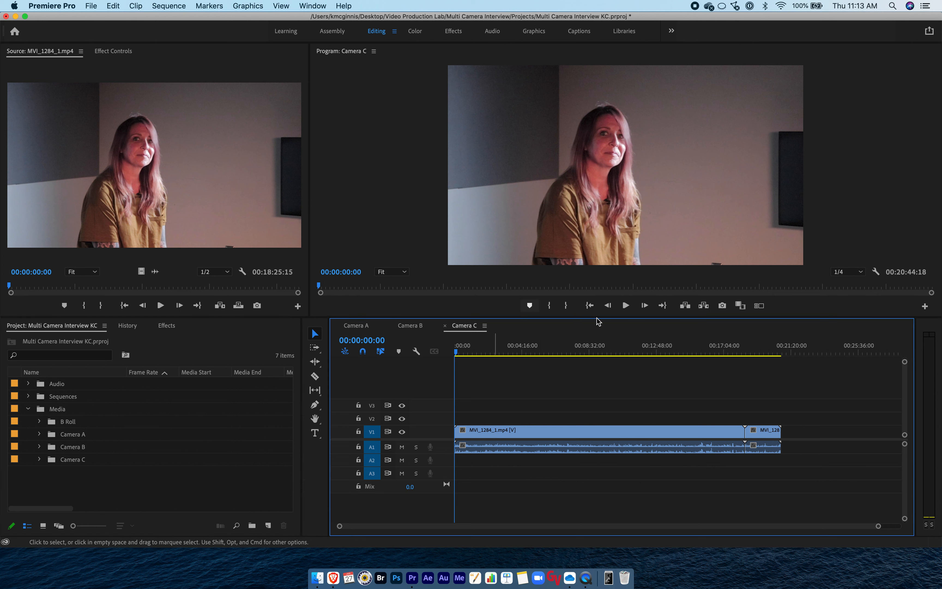
pyautogui.click(418, 331)
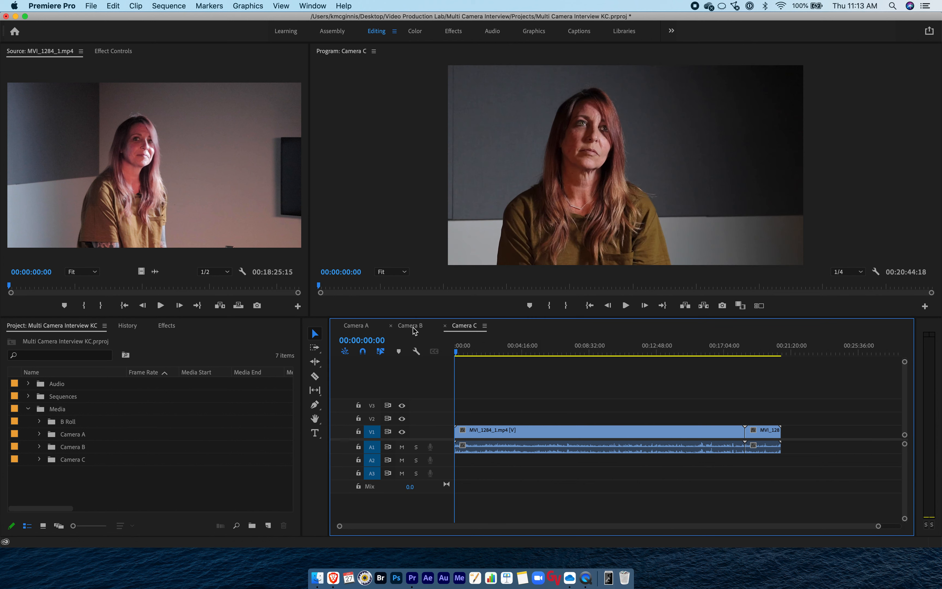
pyautogui.click(357, 330)
pyautogui.click(413, 329)
pyautogui.click(459, 328)
pyautogui.click(410, 326)
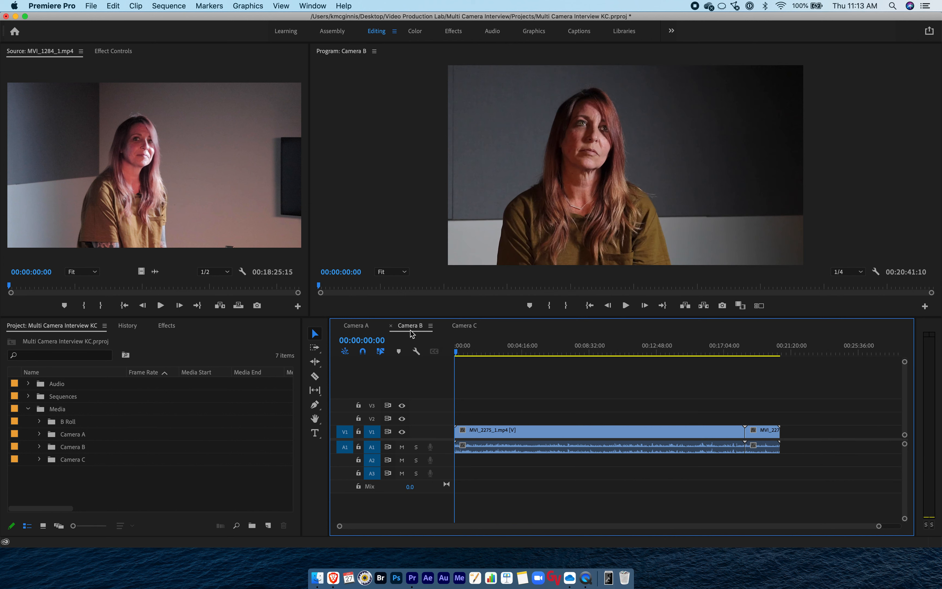
pyautogui.click(349, 327)
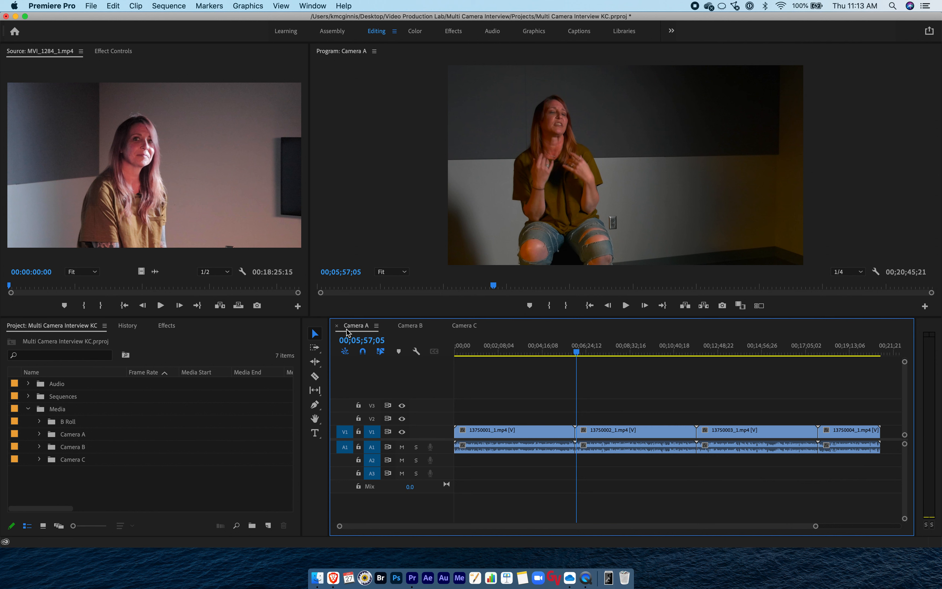
pyautogui.click(532, 352)
pyautogui.moveTo(532, 352); pyautogui.dragTo(531, 352)
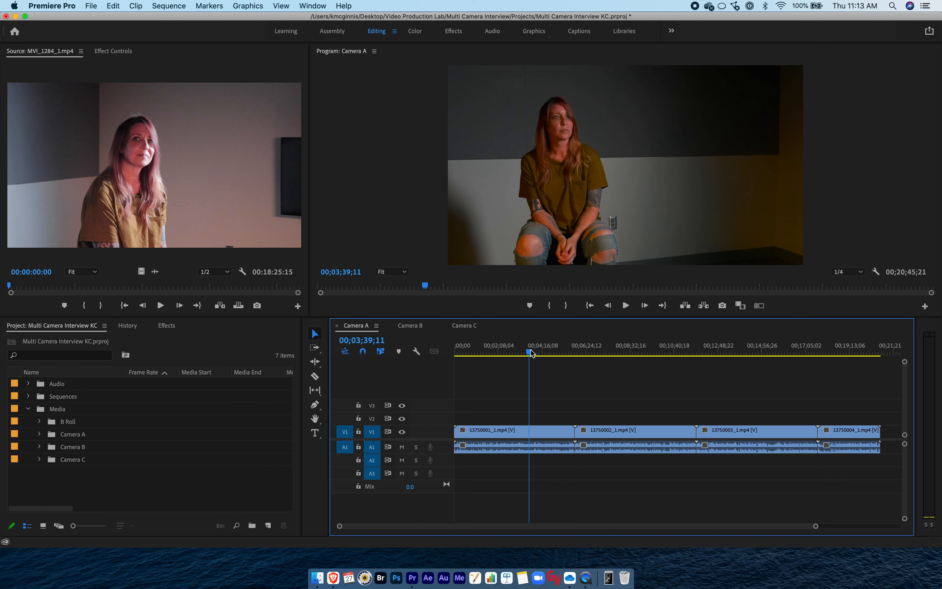
pyautogui.click(407, 329)
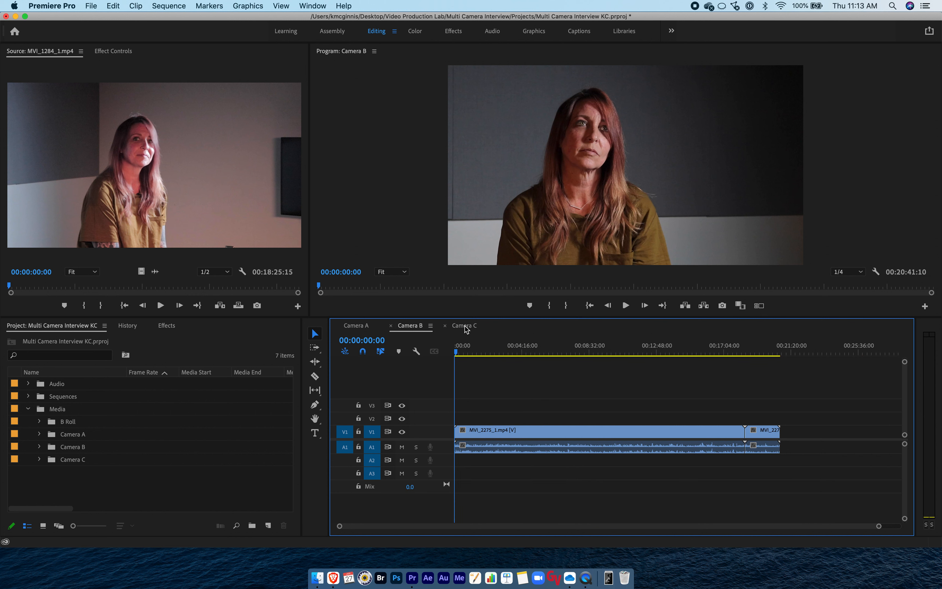
pyautogui.click(466, 329)
pyautogui.click(411, 326)
pyautogui.click(362, 328)
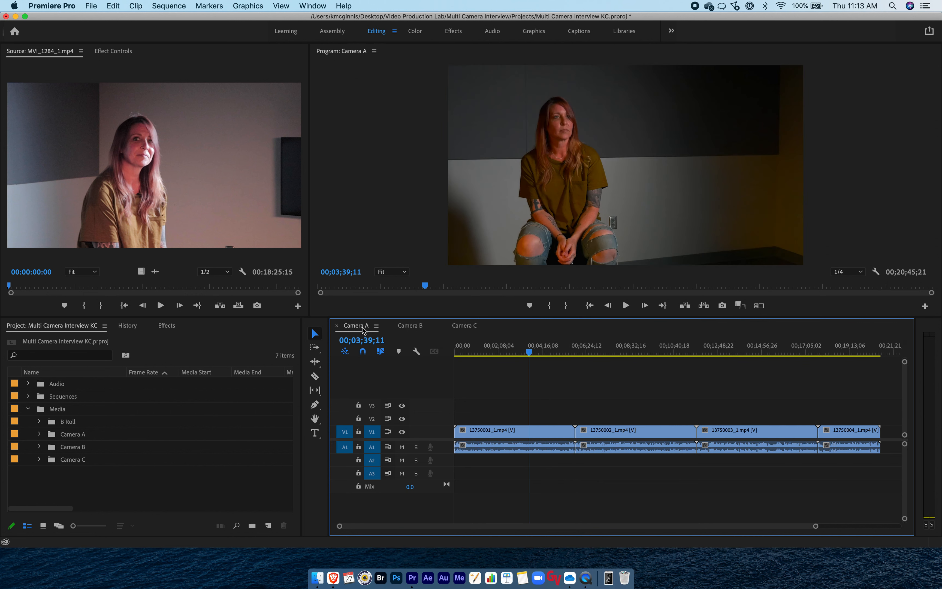